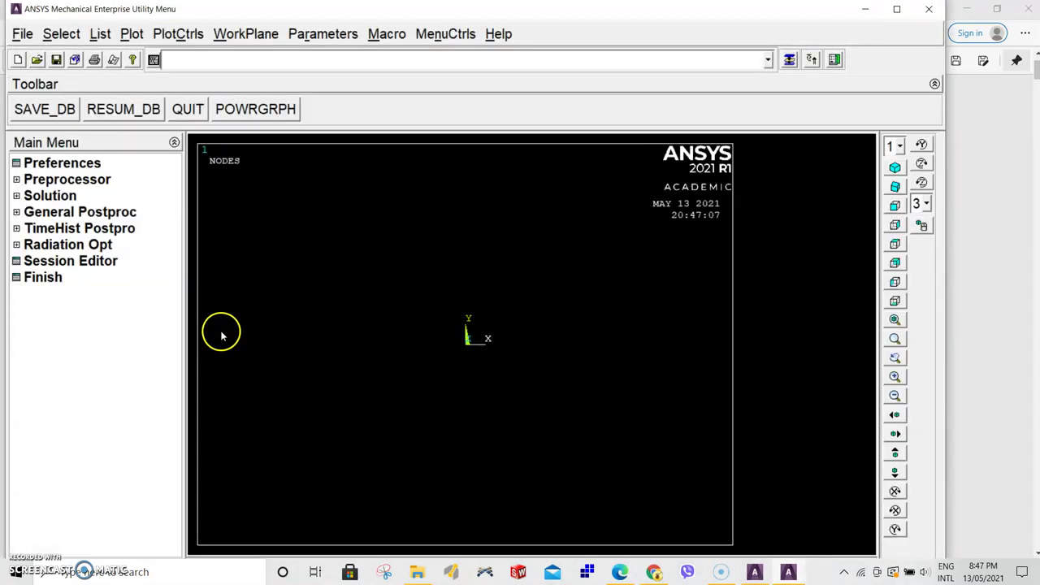
- Maximize the program window and change the jobname to MM312 lab5
click(896, 9)
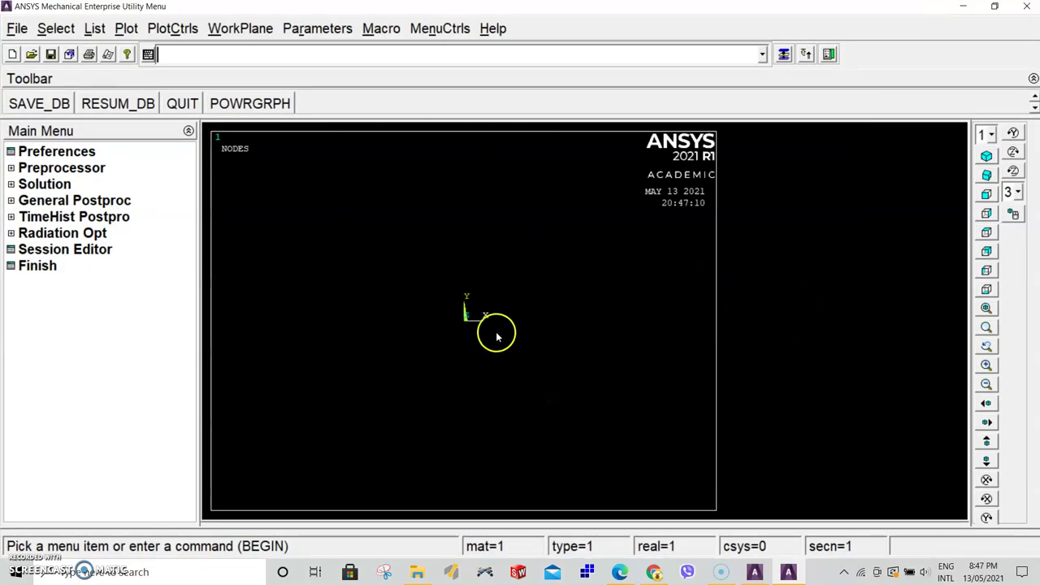
click(16, 29)
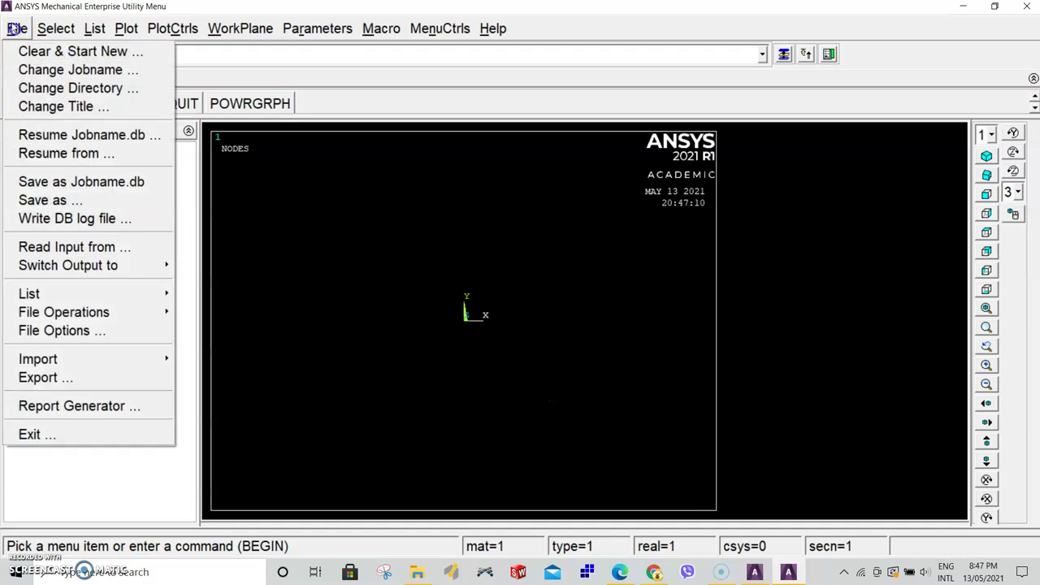
click(52, 67)
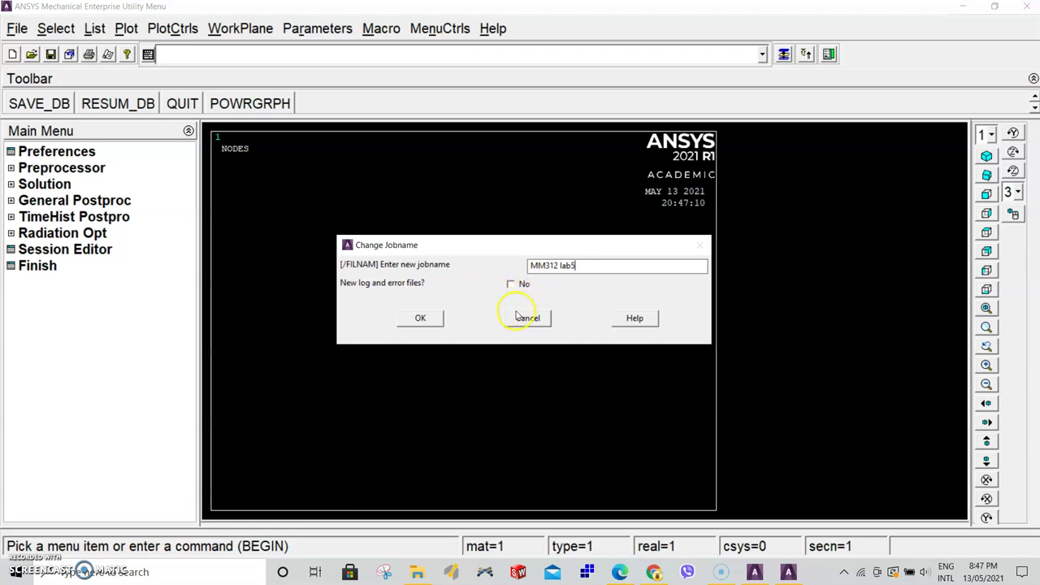
click(414, 319)
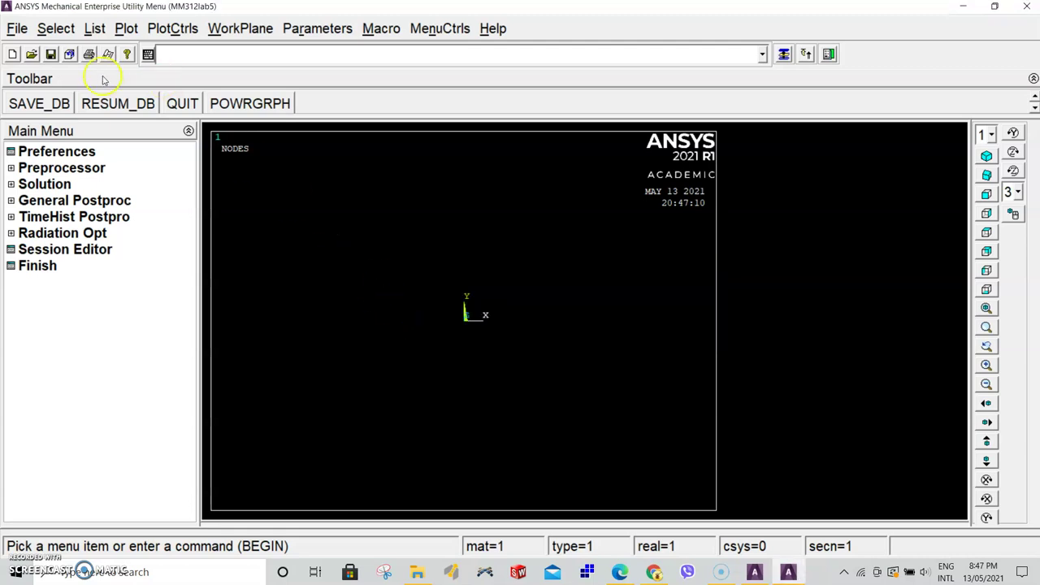
- Save the database as CentralCrack.db in the Desktop directory
click(16, 29)
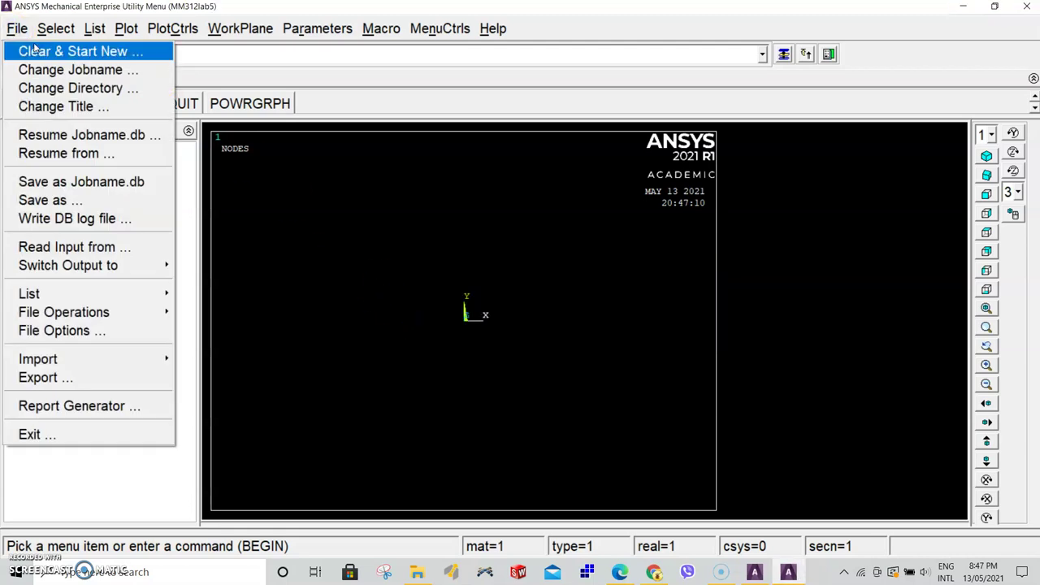
click(41, 200)
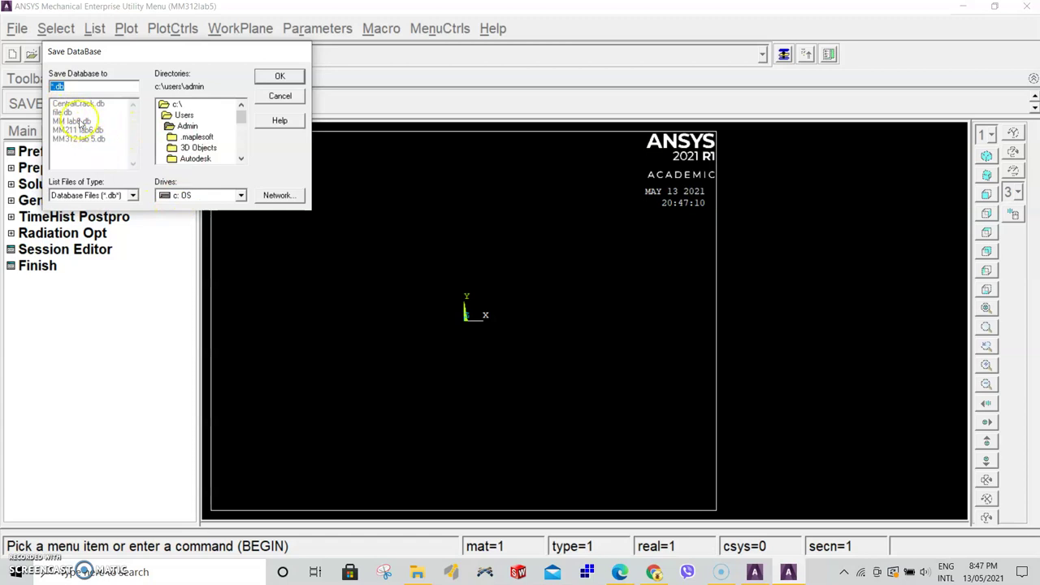
click(72, 104)
click(105, 86)
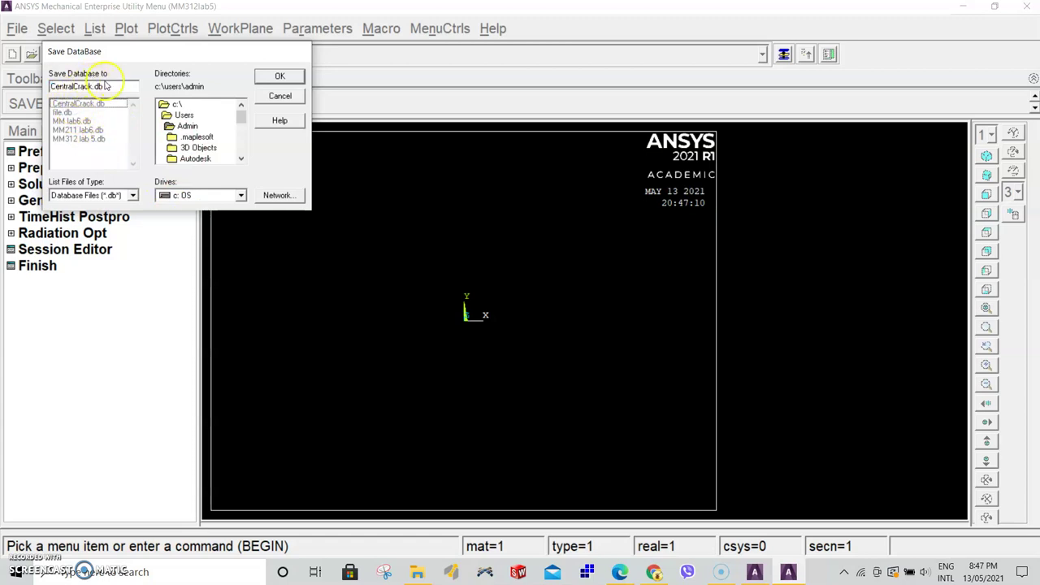
drag(239, 113, 240, 123)
click(195, 138)
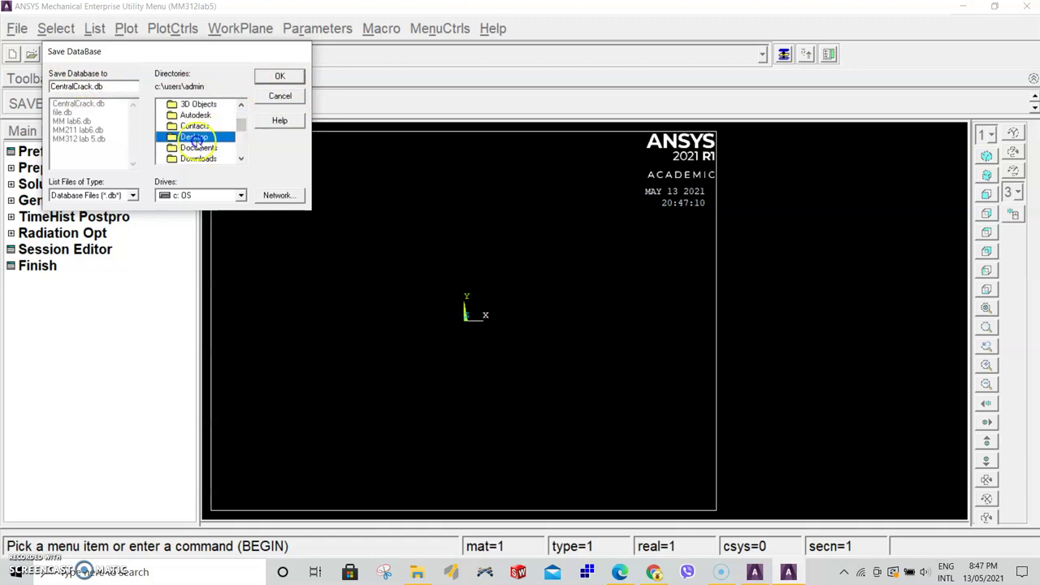
click(280, 76)
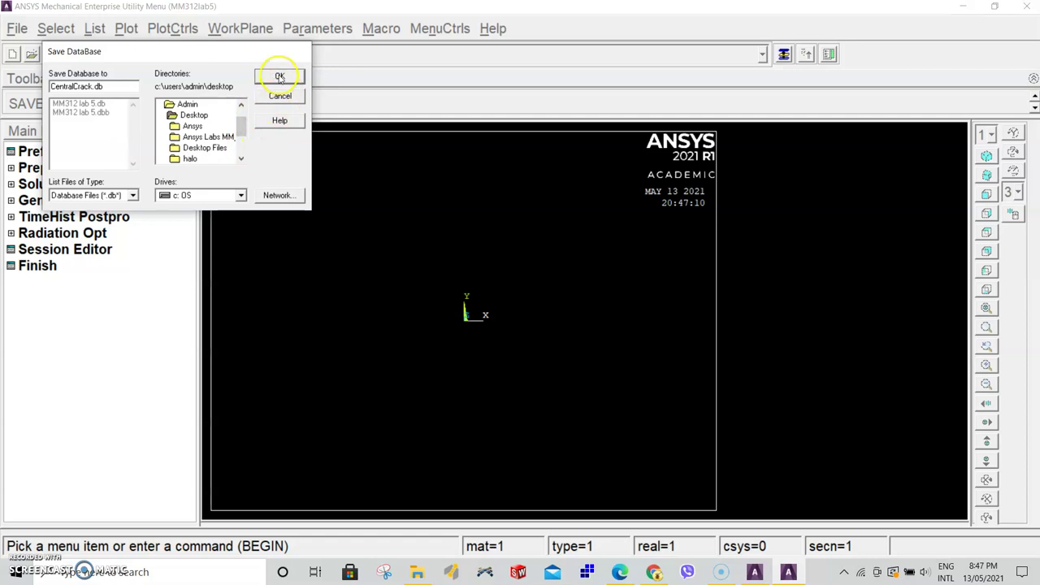
click(279, 75)
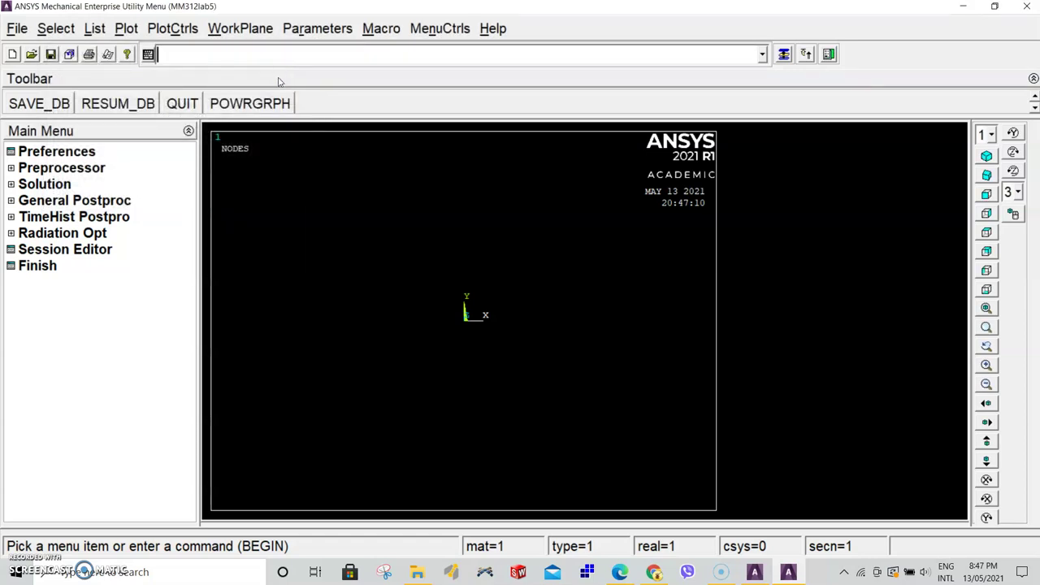
- Change the analysis title to Central Crack and replot the graphics window
click(336, 179)
click(18, 29)
click(58, 107)
click(541, 274)
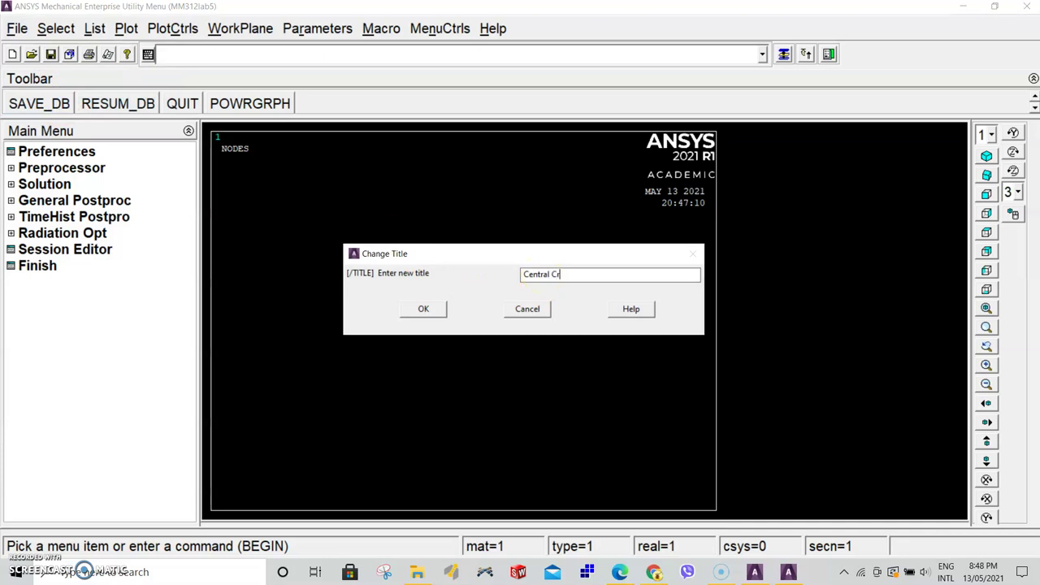
click(420, 310)
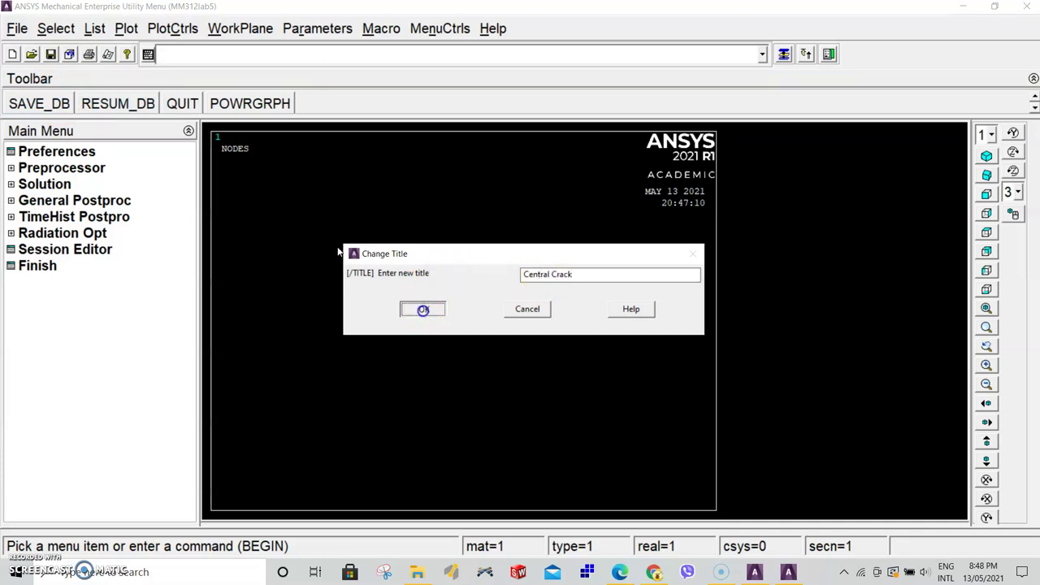
click(127, 29)
click(142, 49)
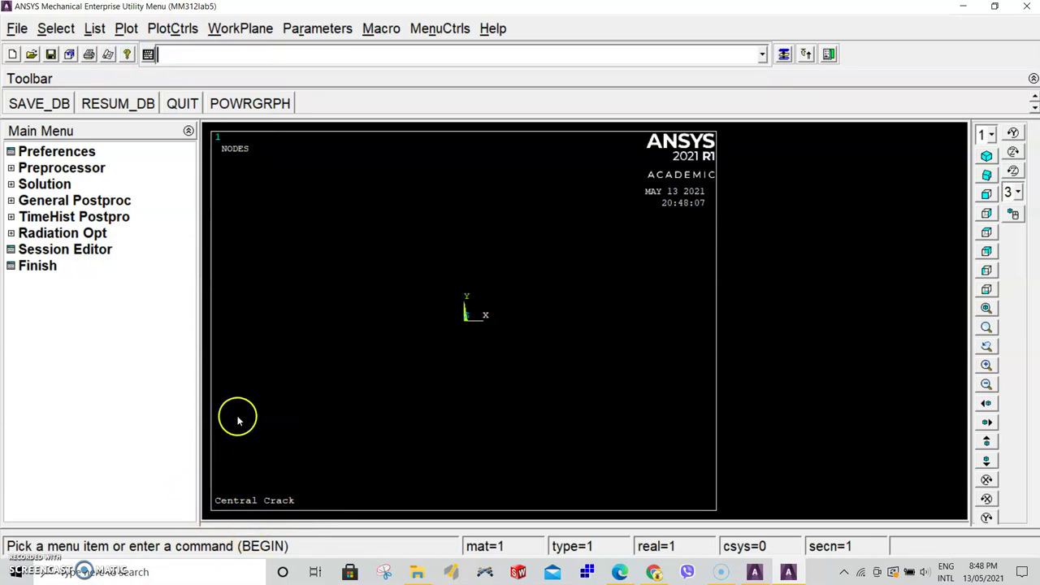
- Set the GUI filtering preferences to show only the Structural discipline
click(59, 152)
click(578, 240)
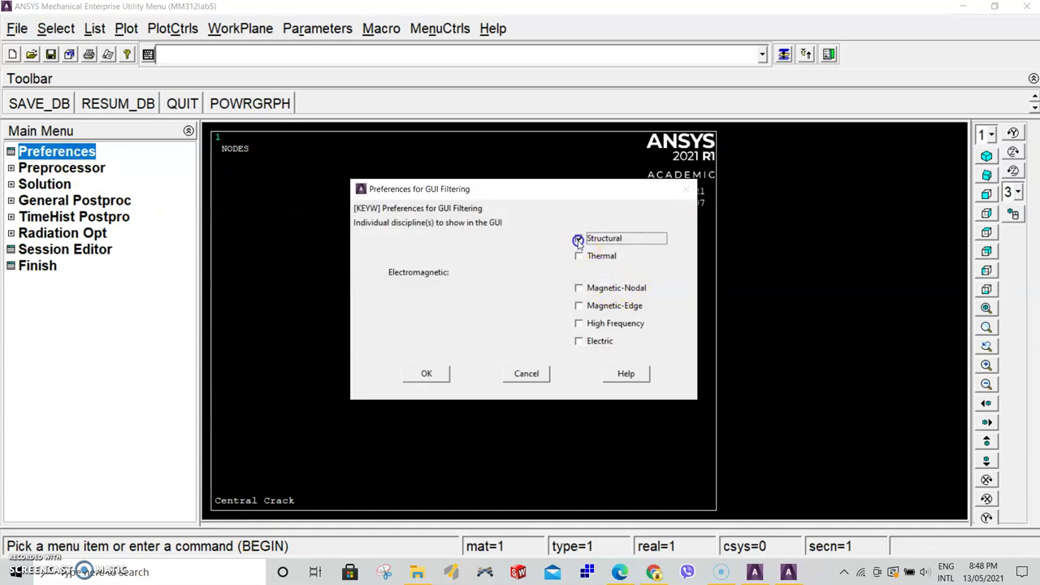
click(428, 372)
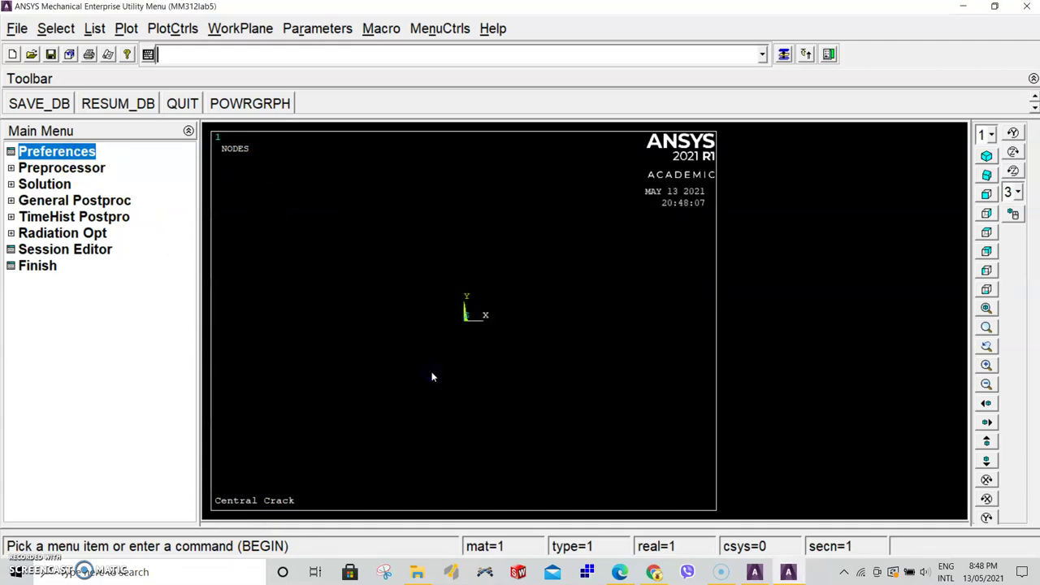
- Add the Solid 8 node 183 element from the element library as element type 1
click(77, 168)
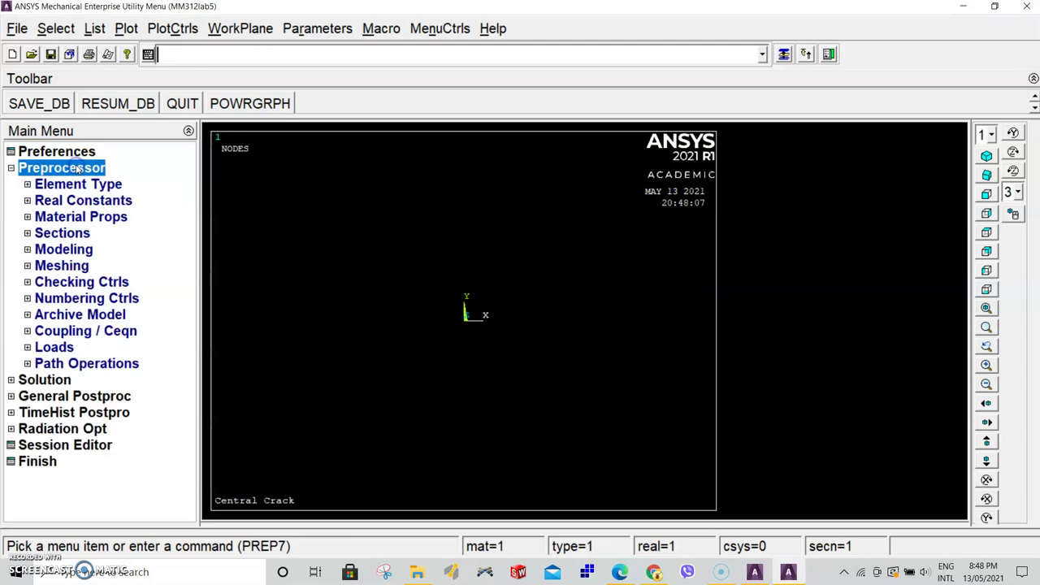
click(85, 185)
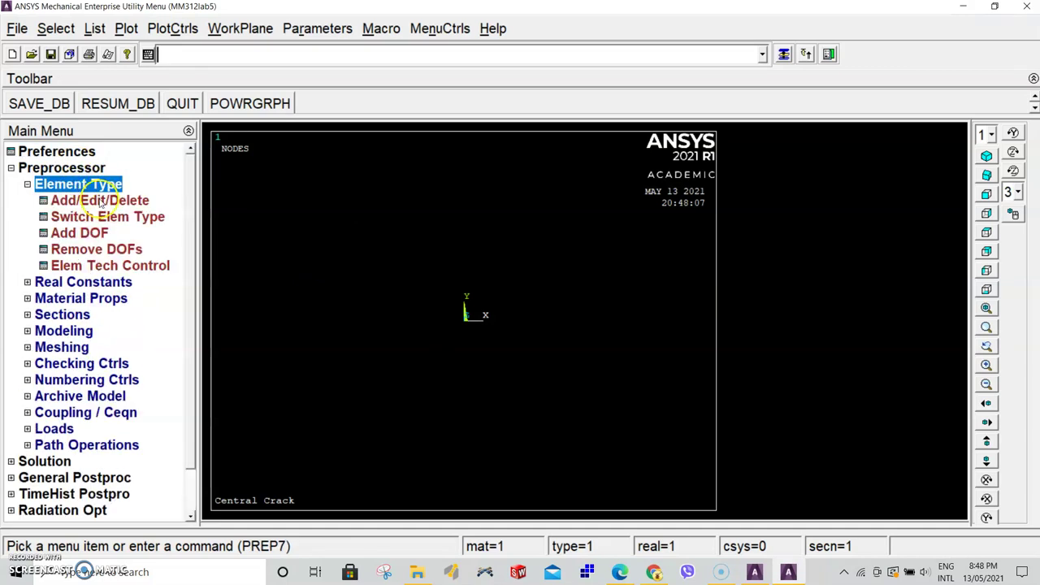
click(99, 201)
click(121, 400)
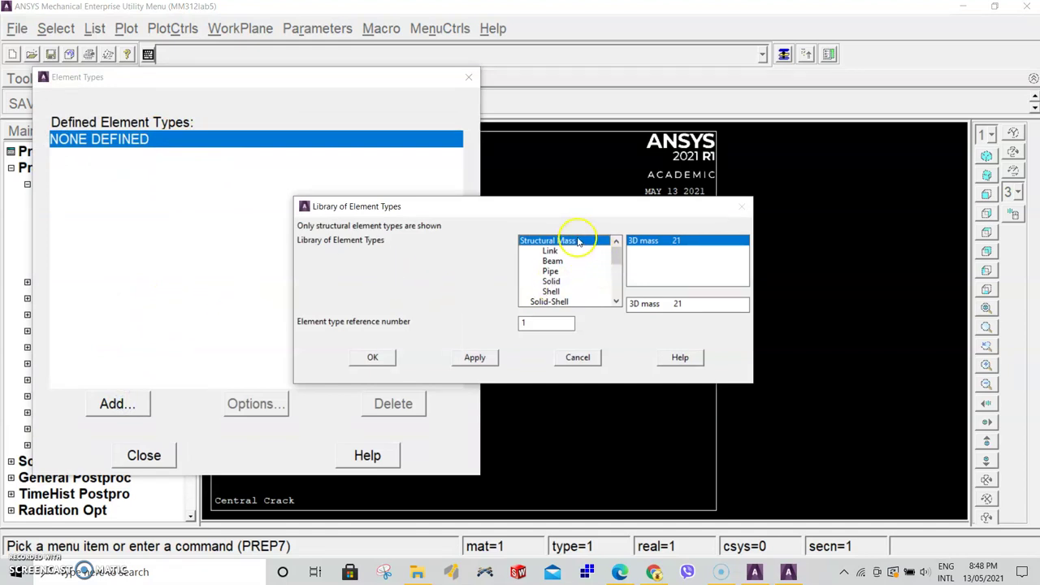
click(551, 281)
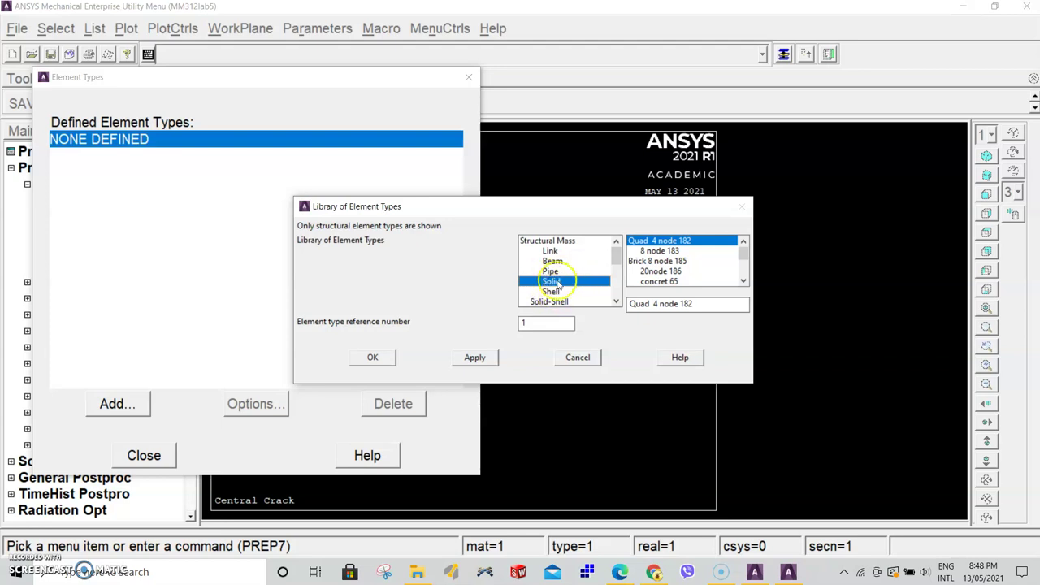
click(660, 251)
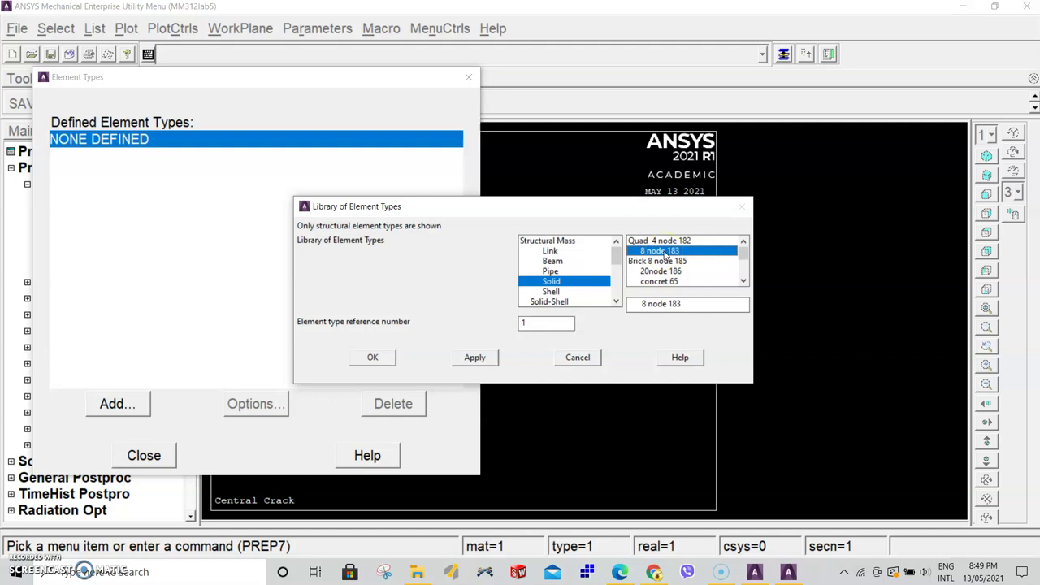
click(373, 358)
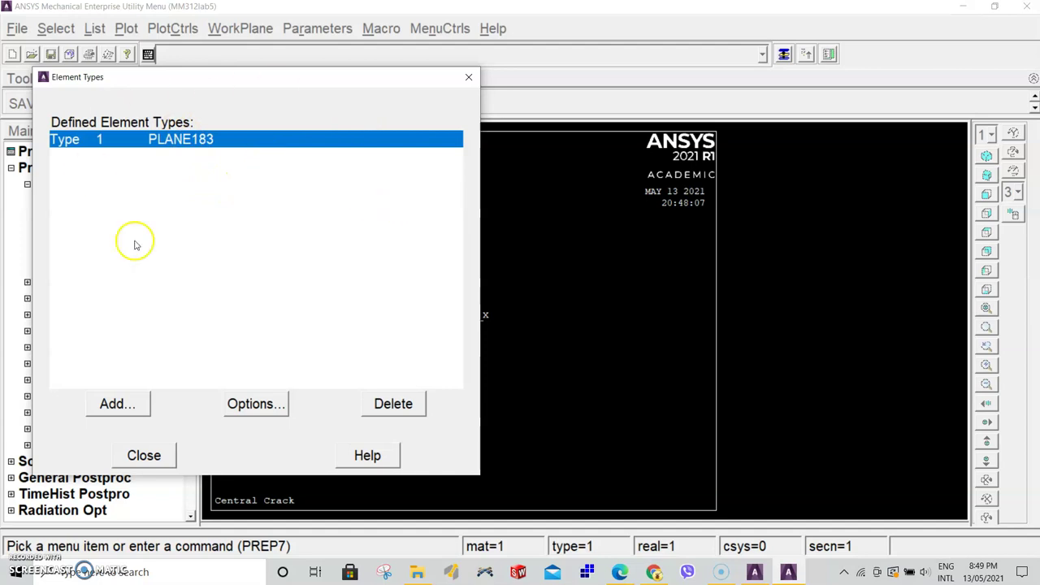
- Set the PLANE183 element behavior option to Plane stress and finish the element type definition
click(262, 404)
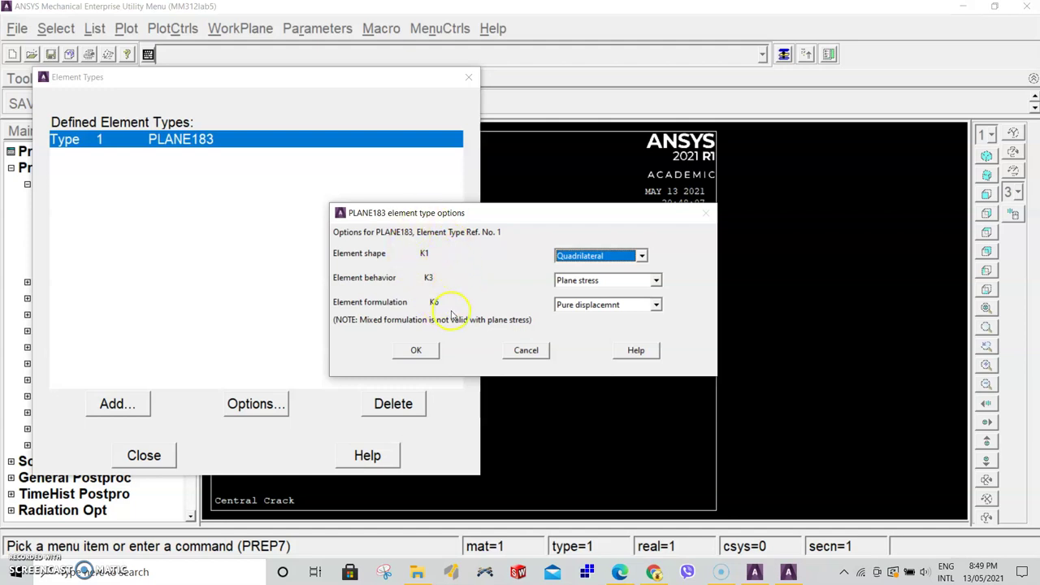
click(656, 280)
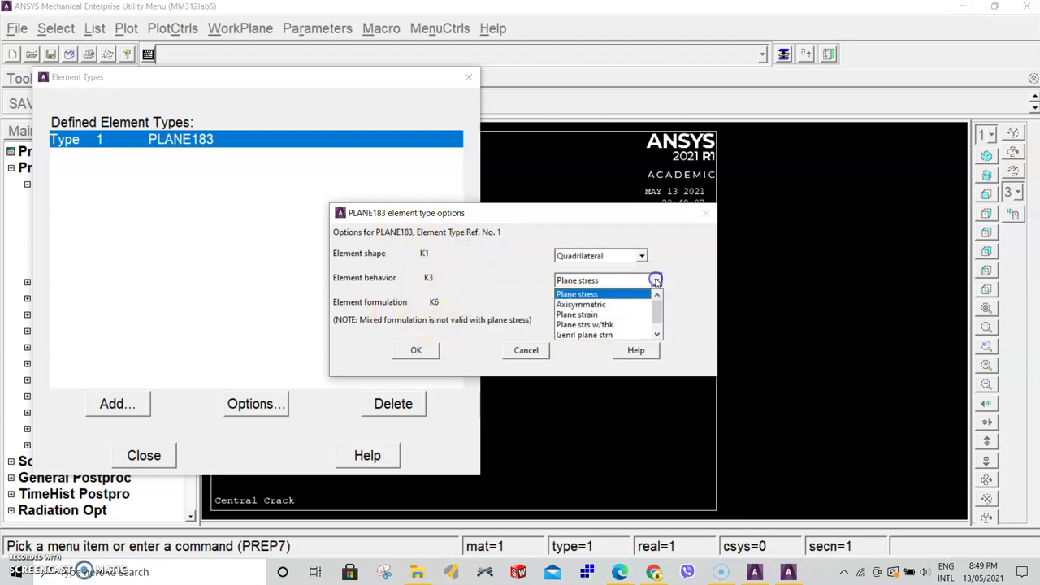
click(578, 295)
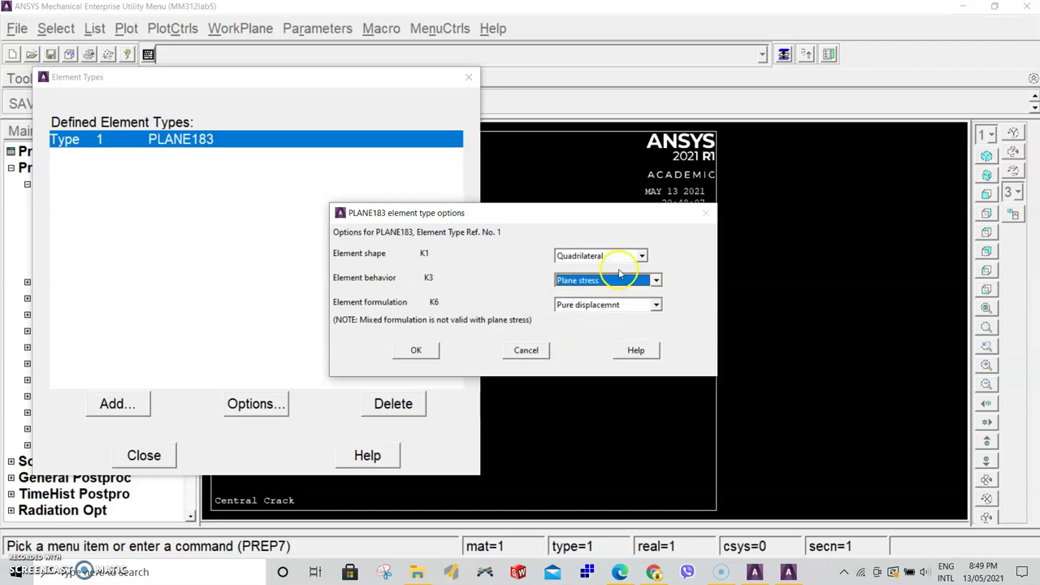
click(429, 352)
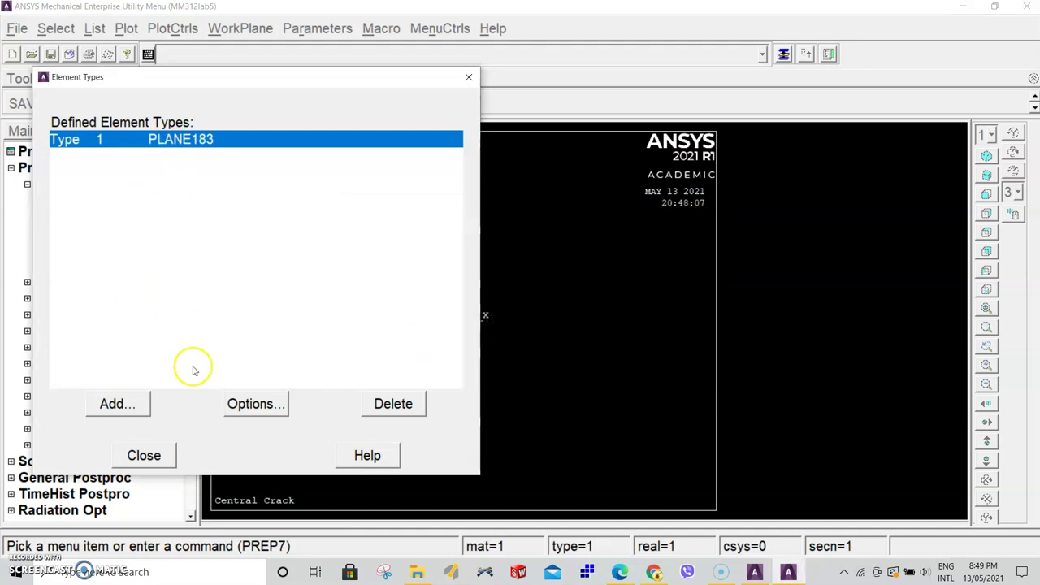
click(144, 455)
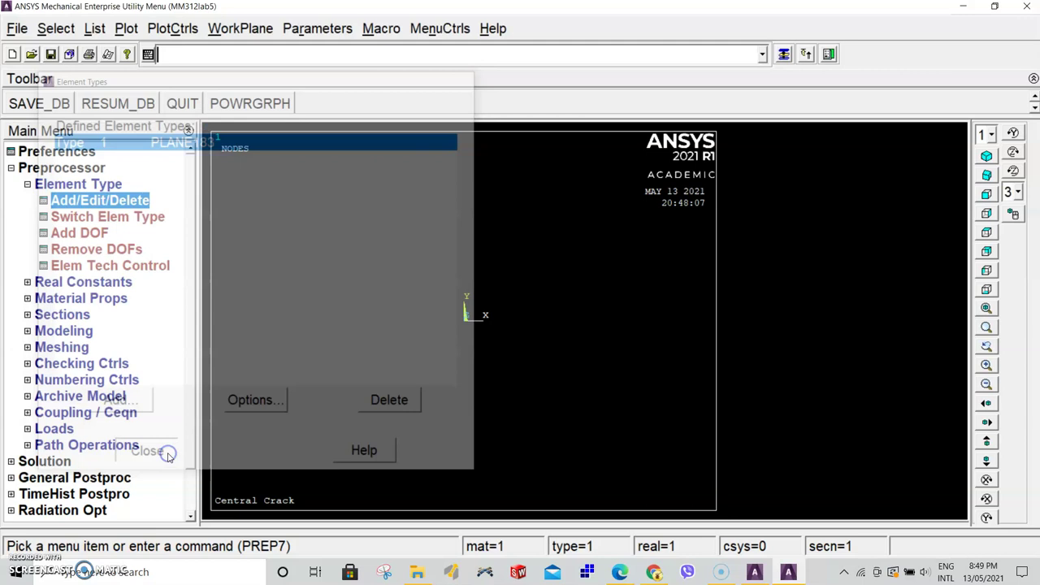
click(98, 185)
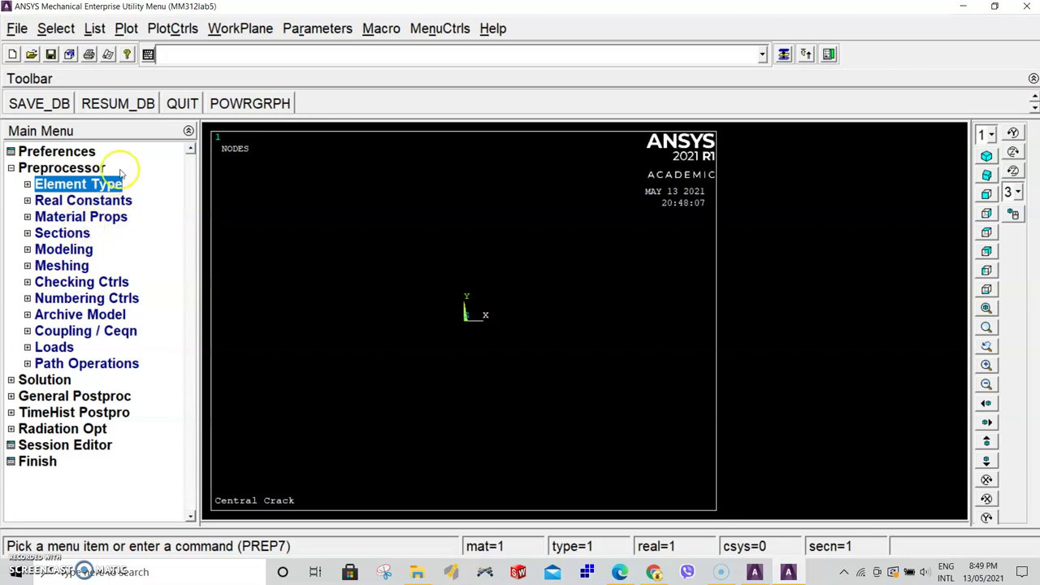
- Set the unit system to SI with the command /units, si and check the unit listing in the output window
click(165, 53)
text(/units, si)
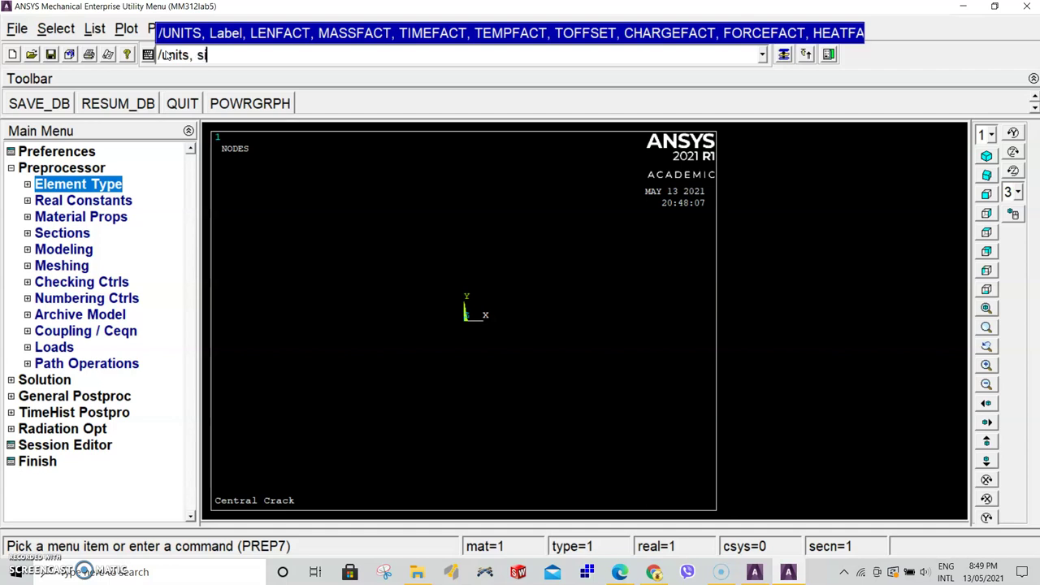
key(Return)
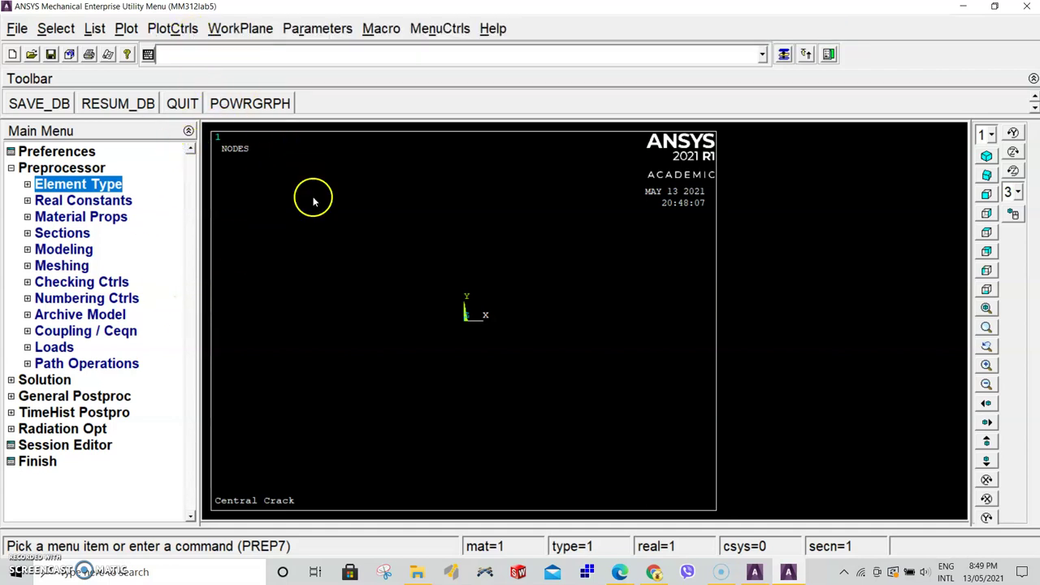
mouse_move(788, 573)
mouse_move(755, 573)
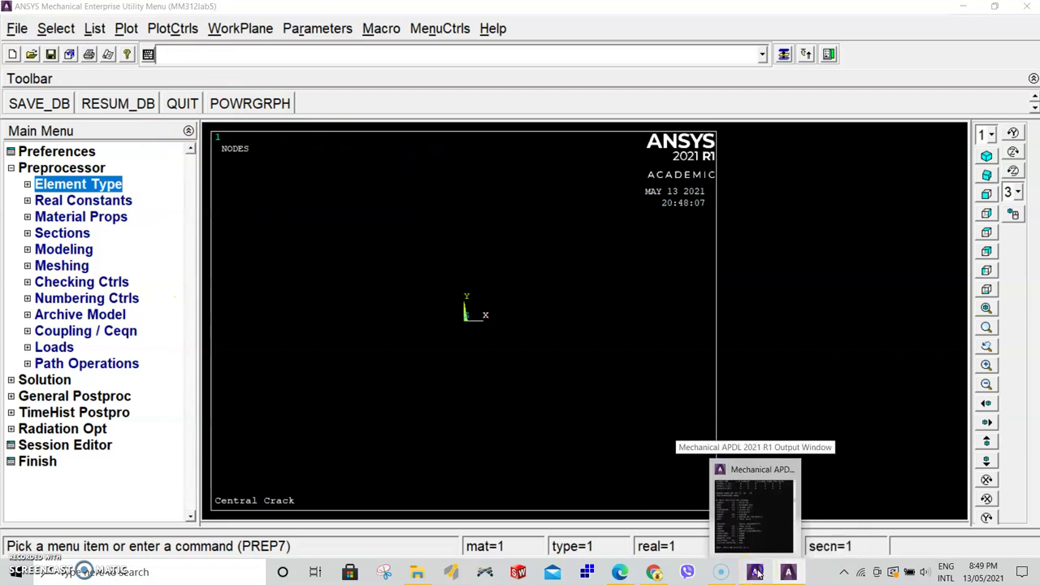
click(755, 573)
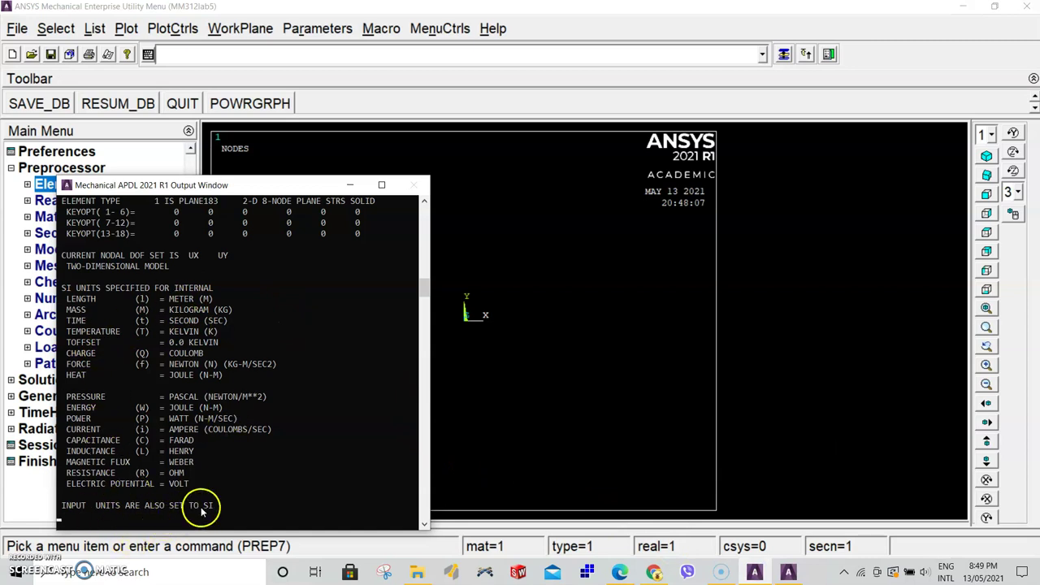
click(349, 184)
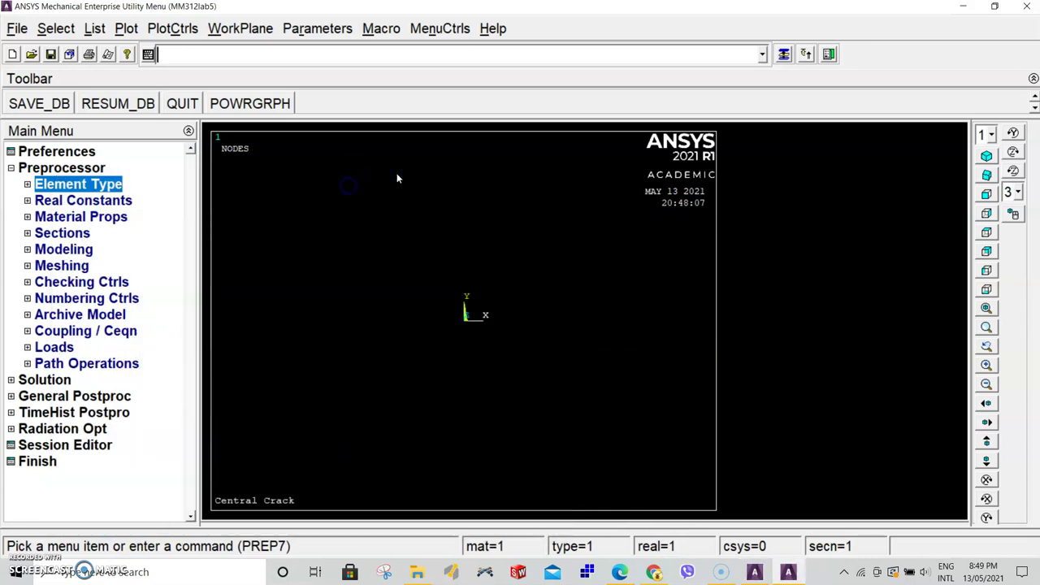
- Define material 1 as structural linear elastic isotropic with EX 200e9 and PRXY 0.3
click(113, 219)
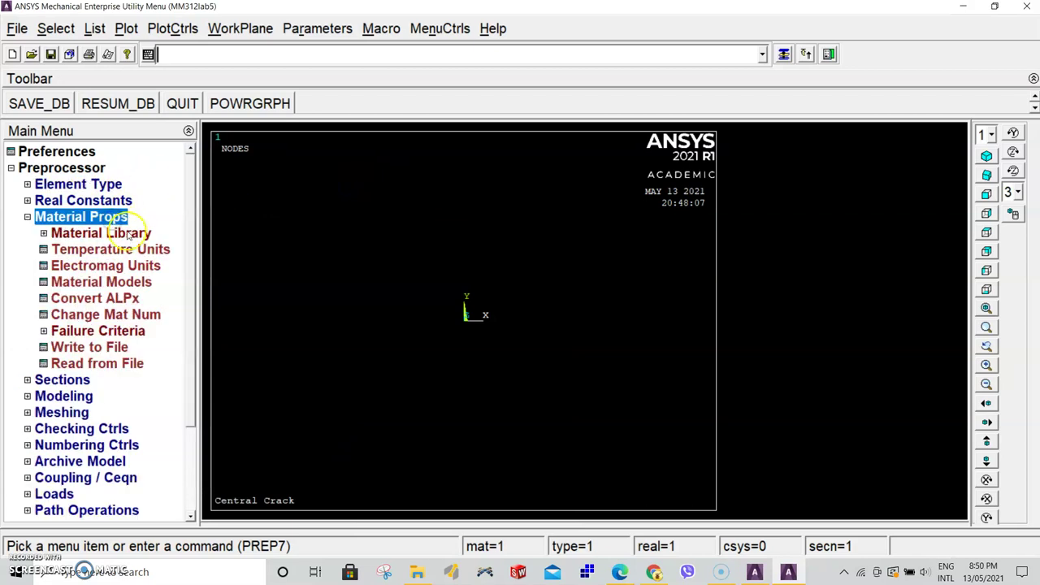
click(109, 281)
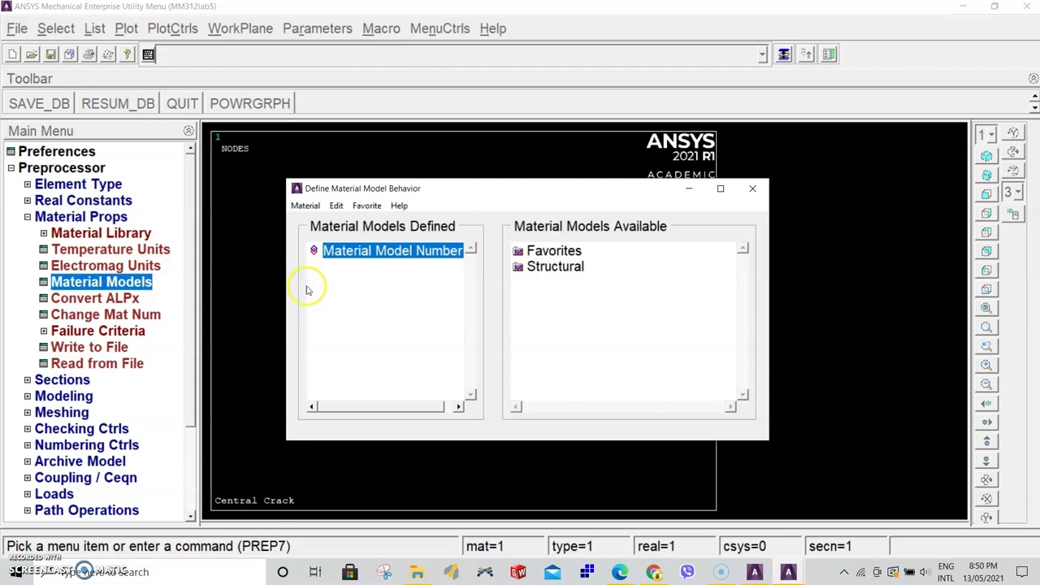
double_click(569, 267)
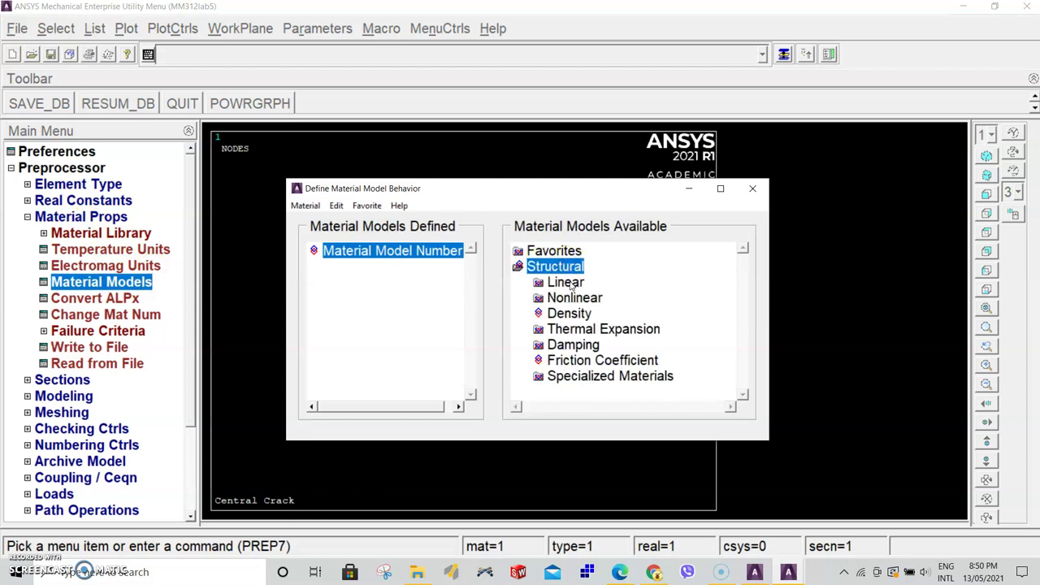
double_click(569, 283)
double_click(585, 297)
double_click(613, 312)
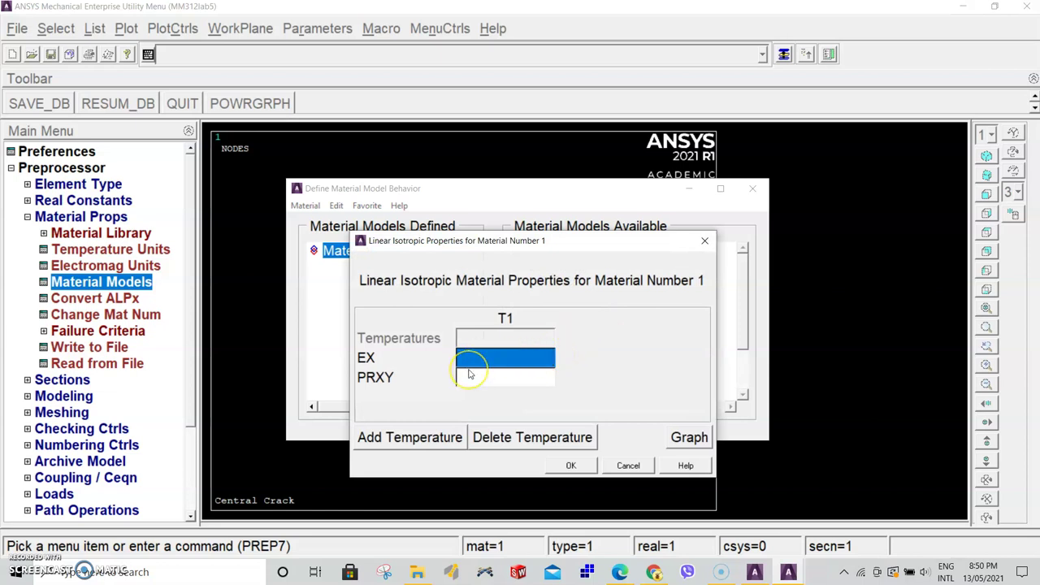
text(200e9)
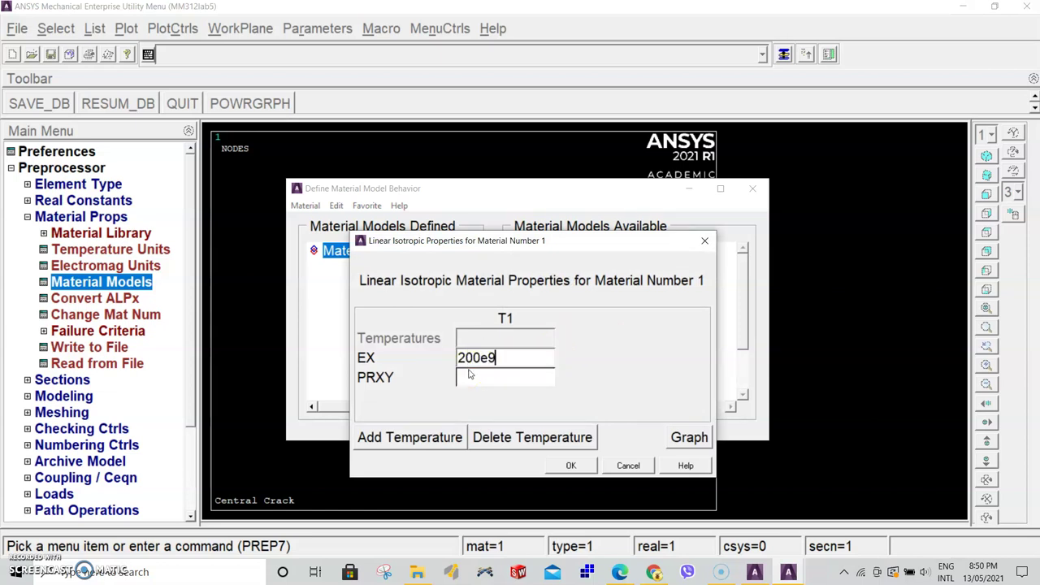
click(522, 379)
text(0.3)
click(574, 466)
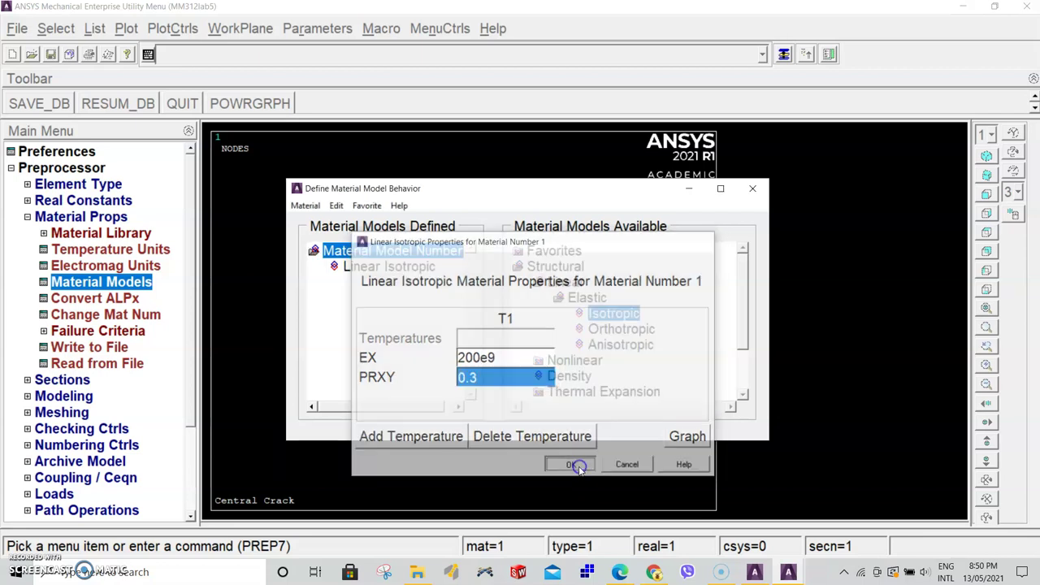
click(754, 190)
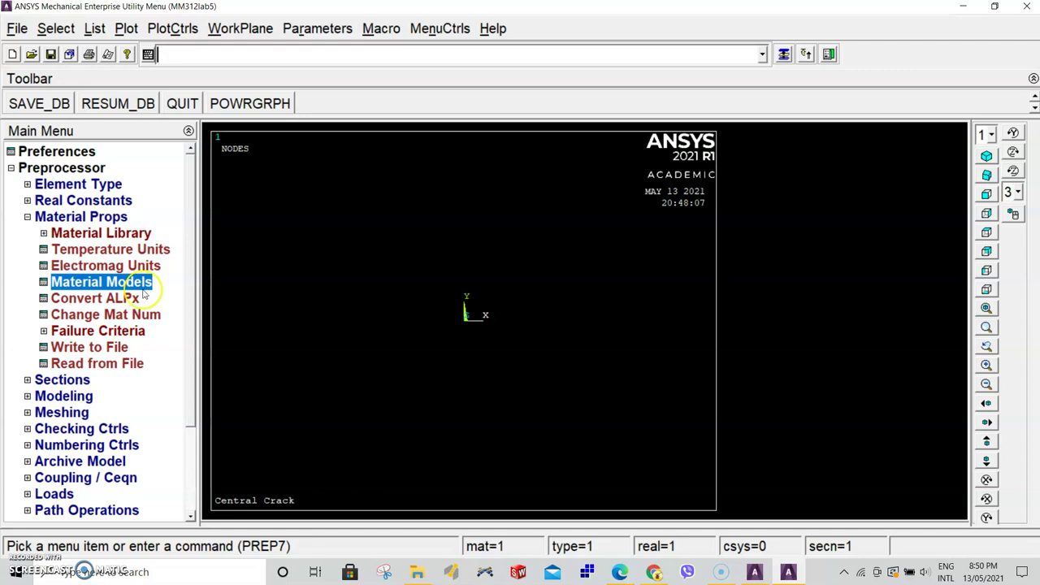
- Create keypoint 1 at the origin and keypoint 2 at X 0.02, Y 0 in the active coordinate system
click(65, 169)
click(65, 169)
click(65, 169)
click(77, 217)
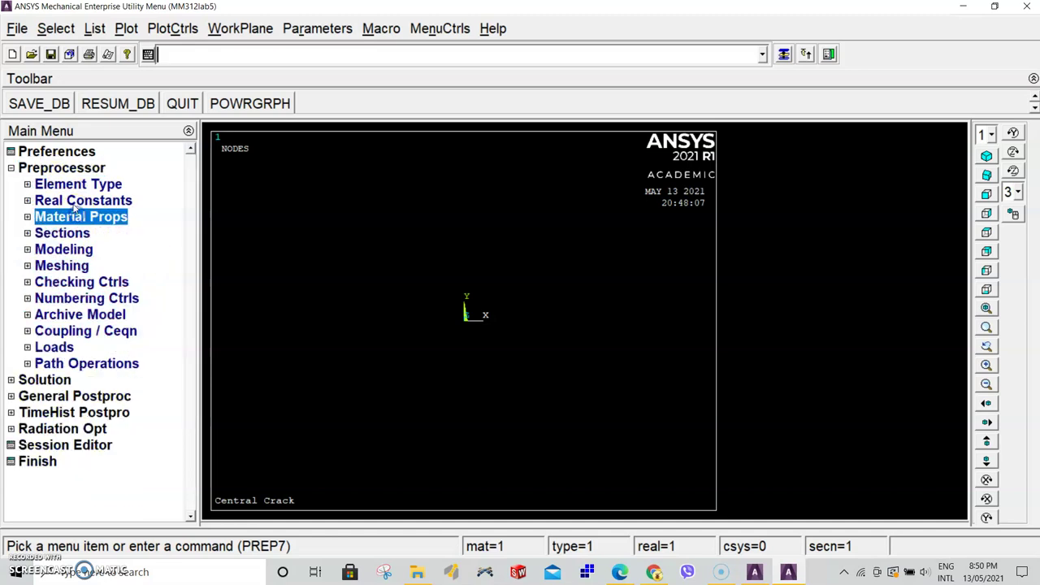
click(65, 249)
click(72, 266)
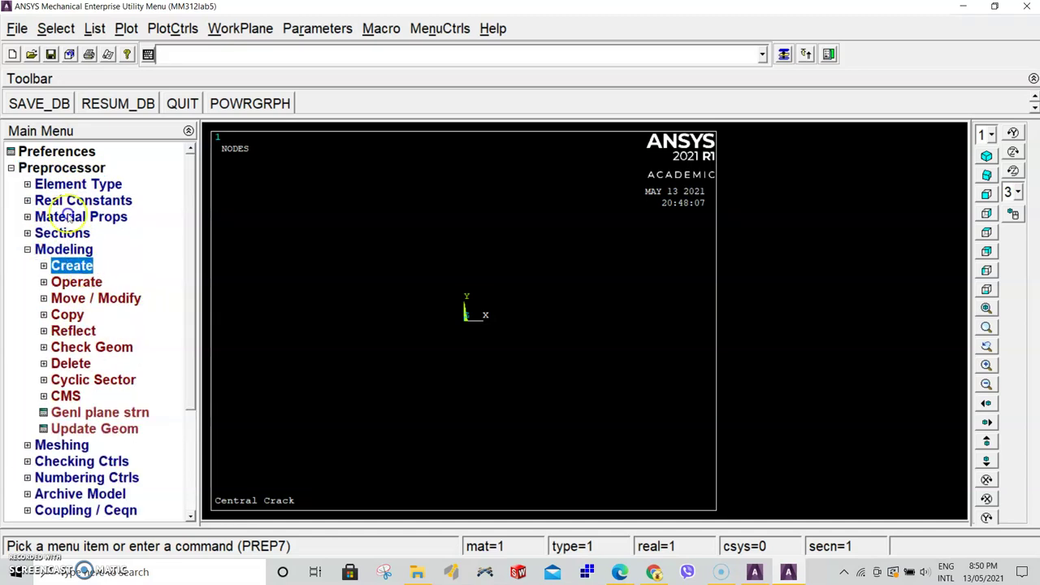
click(102, 282)
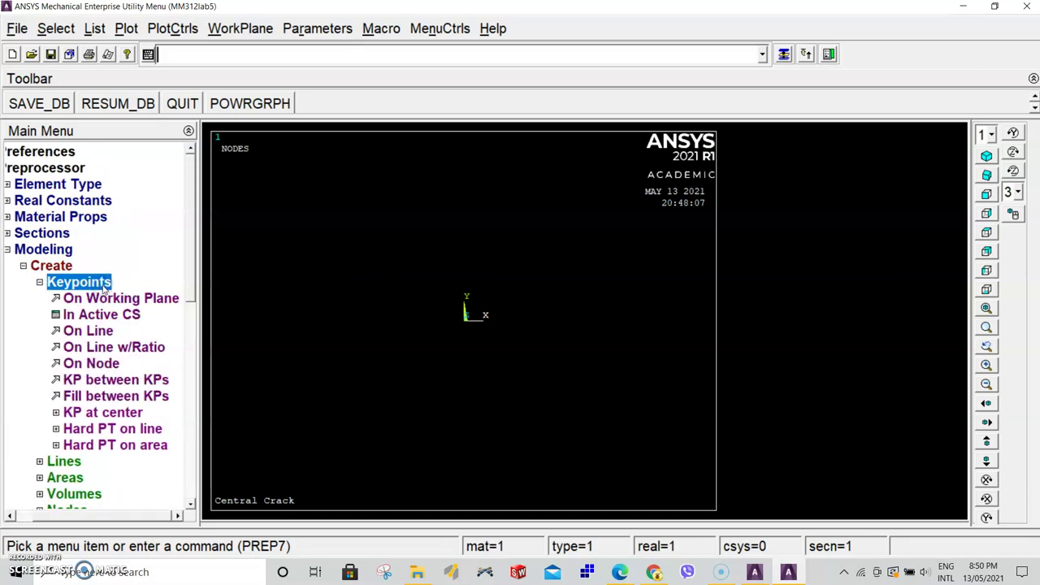
click(111, 315)
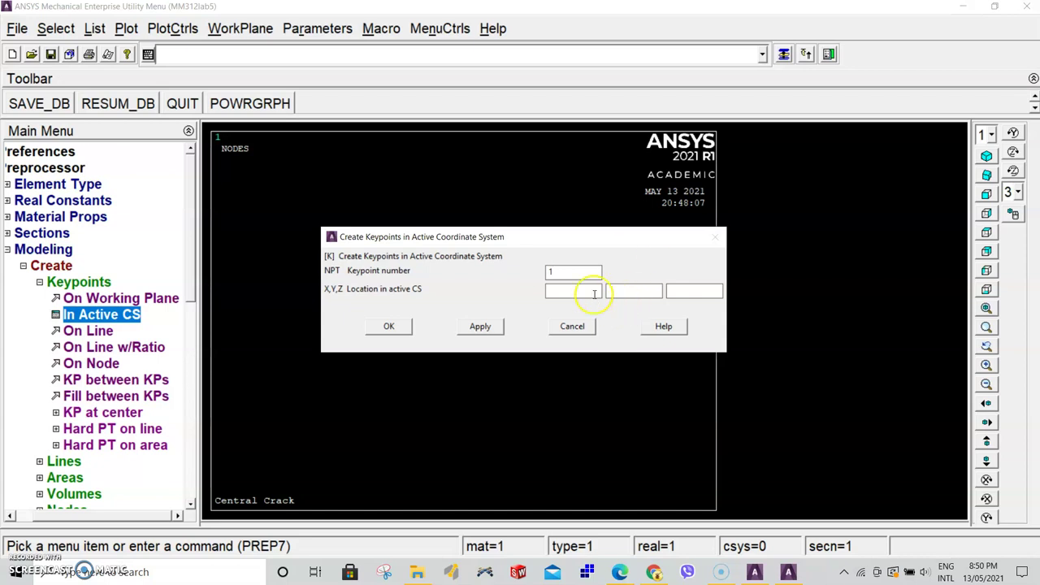
click(561, 290)
click(628, 289)
click(486, 327)
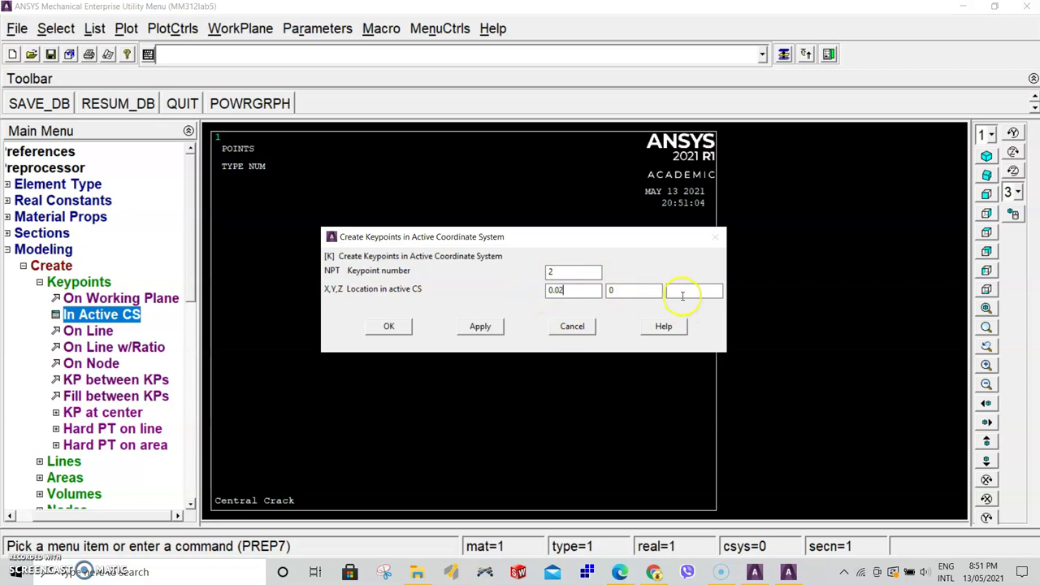
click(481, 327)
- Create keypoint 3 at the plate's lower right corner and keypoint 4 directly above it at Y 0.1
double_click(544, 271)
text(3)
click(481, 326)
double_click(534, 269)
text(4)
click(631, 290)
text(.1)
click(478, 325)
- Create keypoint 5 at X 0, Y 0.1 and finish the keypoint creation
double_click(550, 270)
text(5)
double_click(550, 290)
text(0)
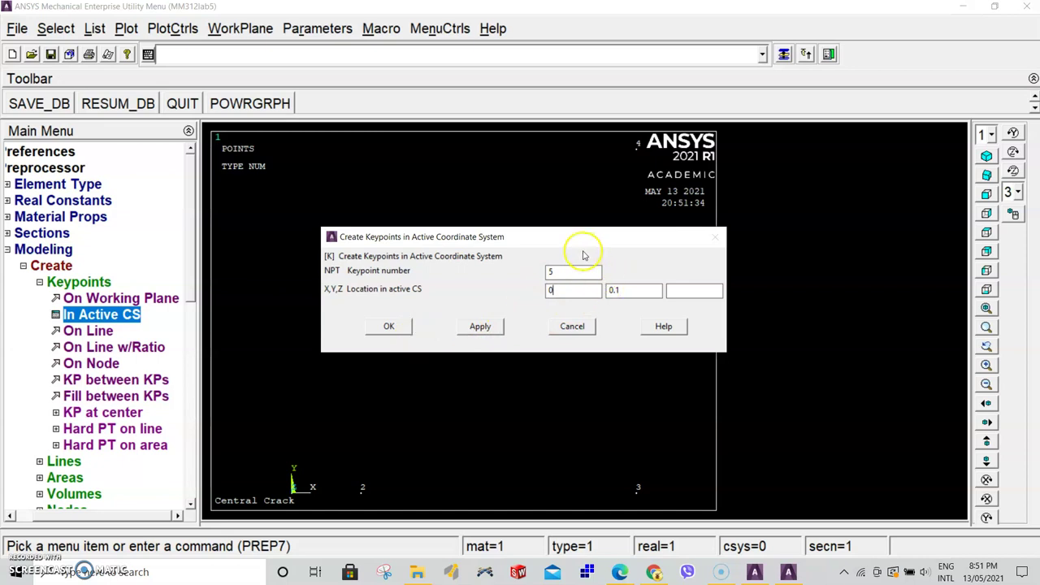
click(387, 327)
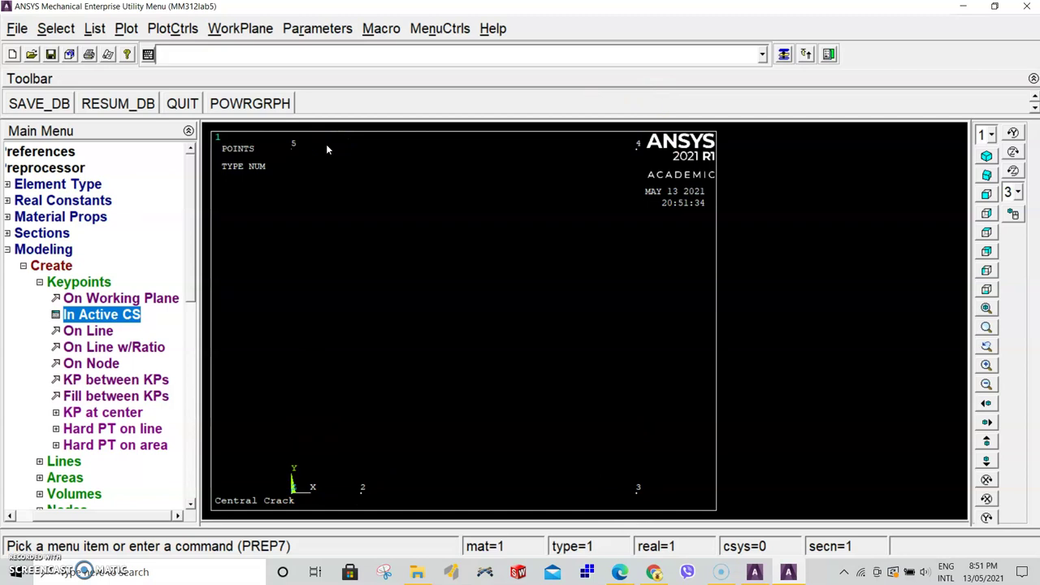
- Create lines in the active coordinate system along the plate's lower edge, from keypoint 1 to 2 and from 2 to 3
click(76, 282)
click(91, 299)
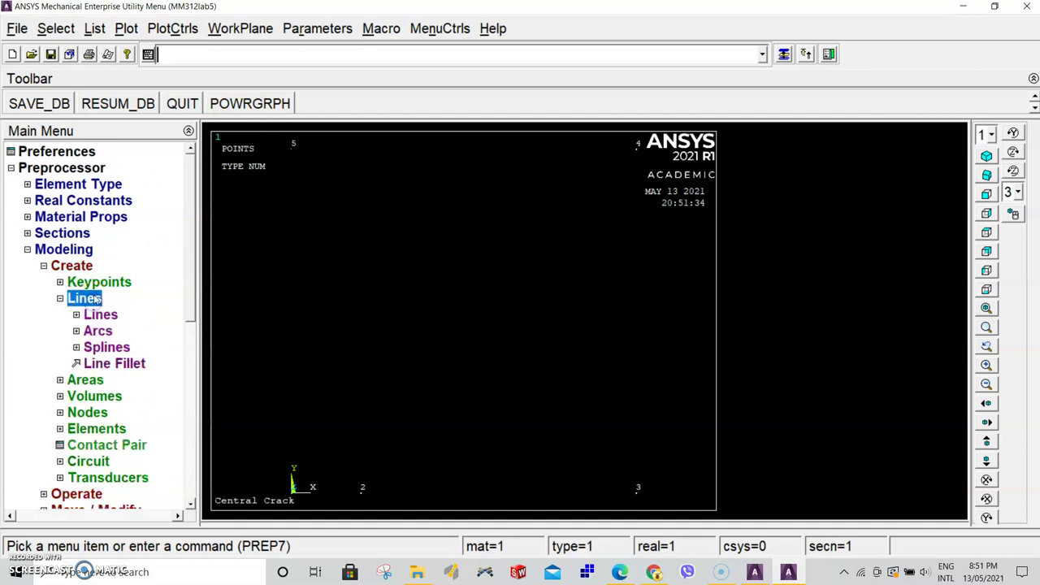
click(100, 315)
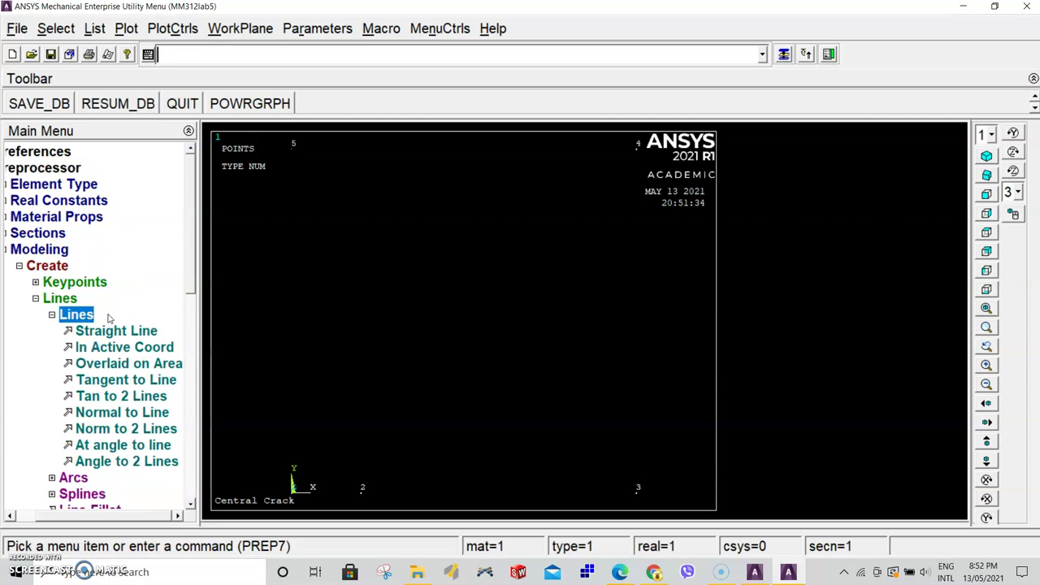
click(130, 347)
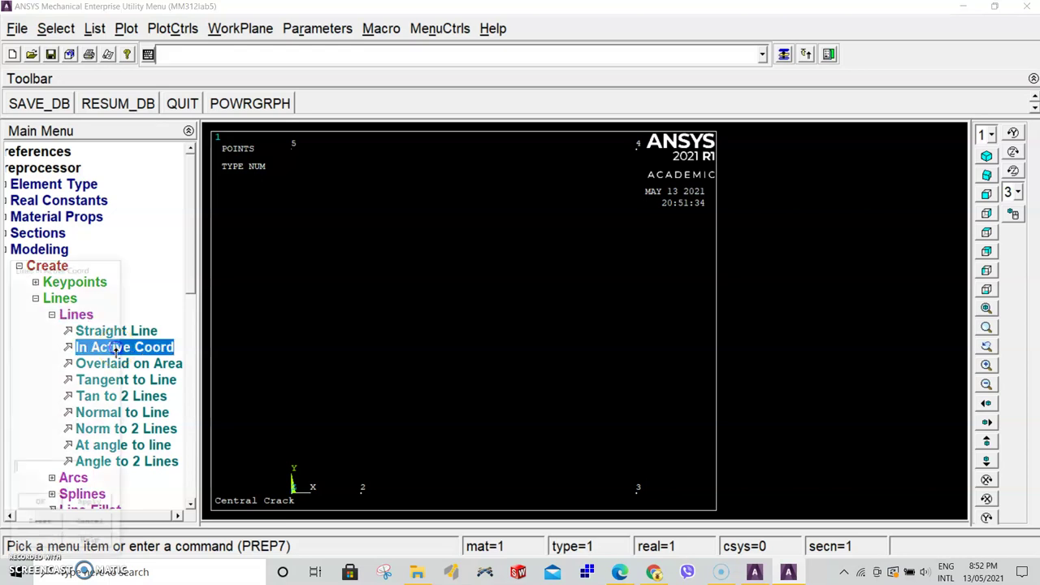
click(292, 491)
click(364, 491)
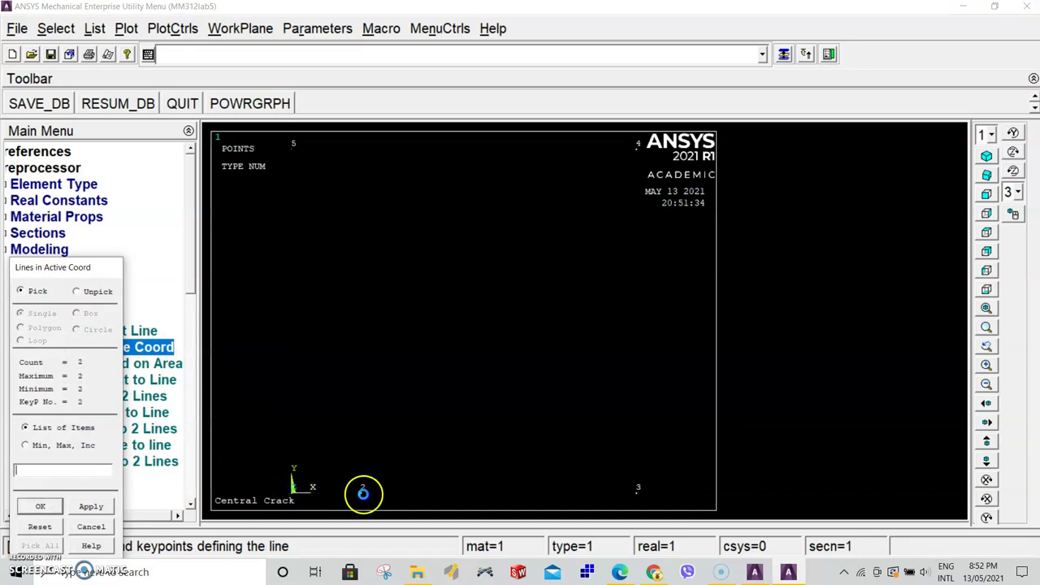
click(363, 492)
click(639, 491)
- Close the plate outline with lines from keypoint 3 to 4, 4 to 5 and 5 to 1
click(637, 493)
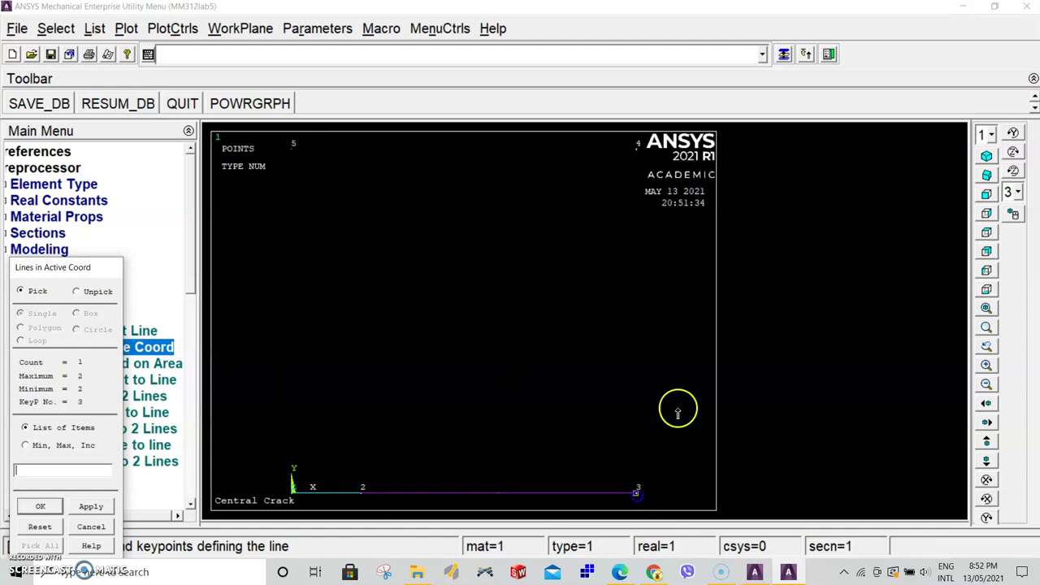
click(638, 148)
click(633, 151)
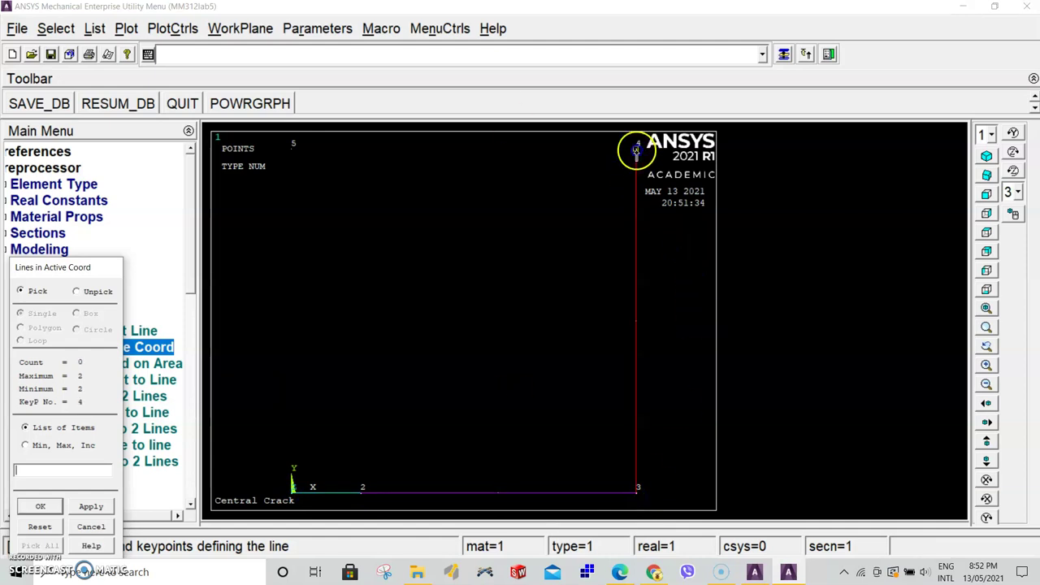
click(292, 151)
click(276, 210)
click(293, 149)
click(291, 487)
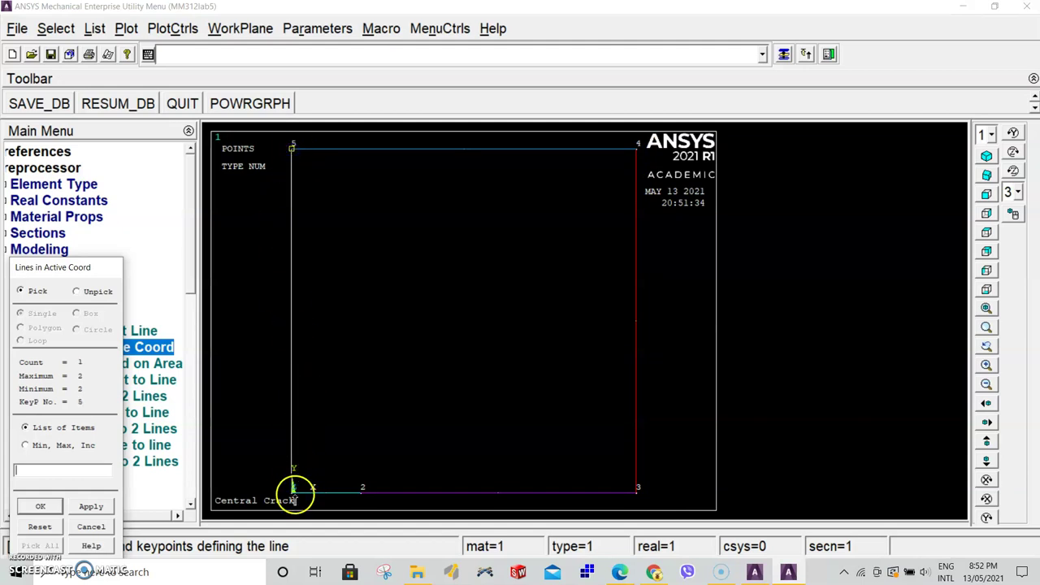
click(40, 506)
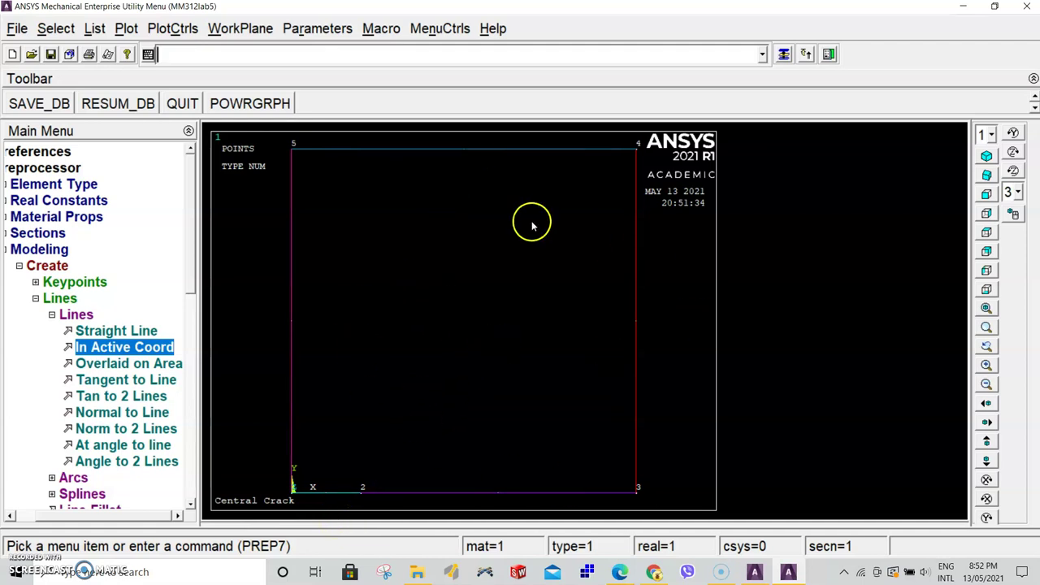
- Turn on keypoint and line numbers and display the keypoints and lines together with Multi-Plots
click(179, 28)
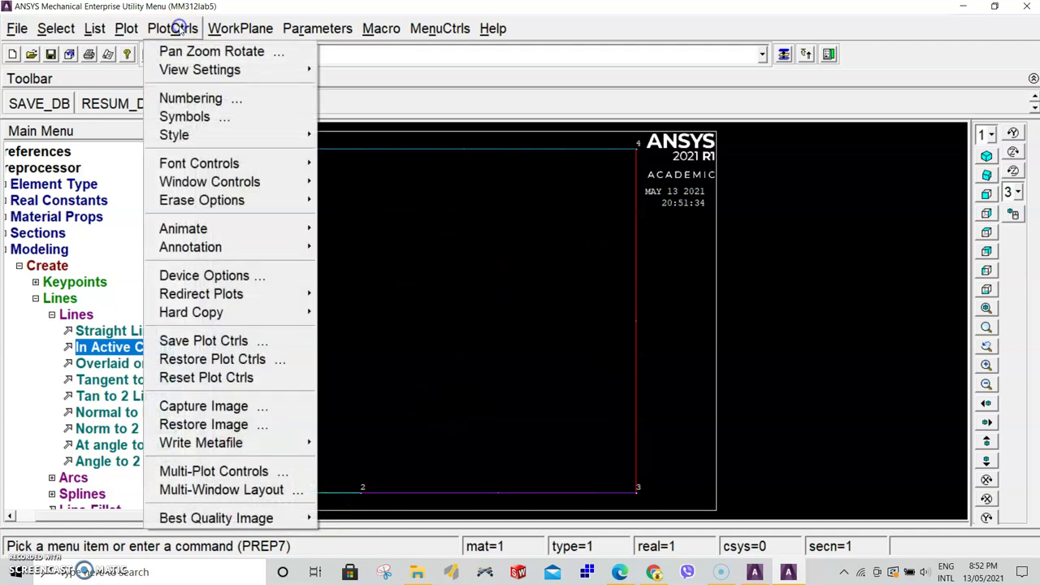
click(195, 98)
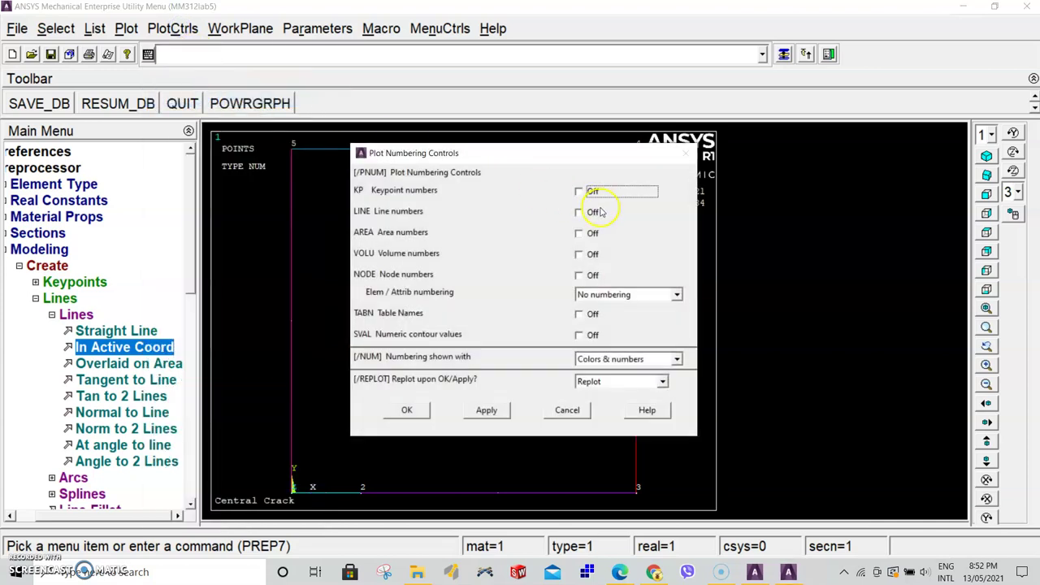
click(579, 191)
click(578, 212)
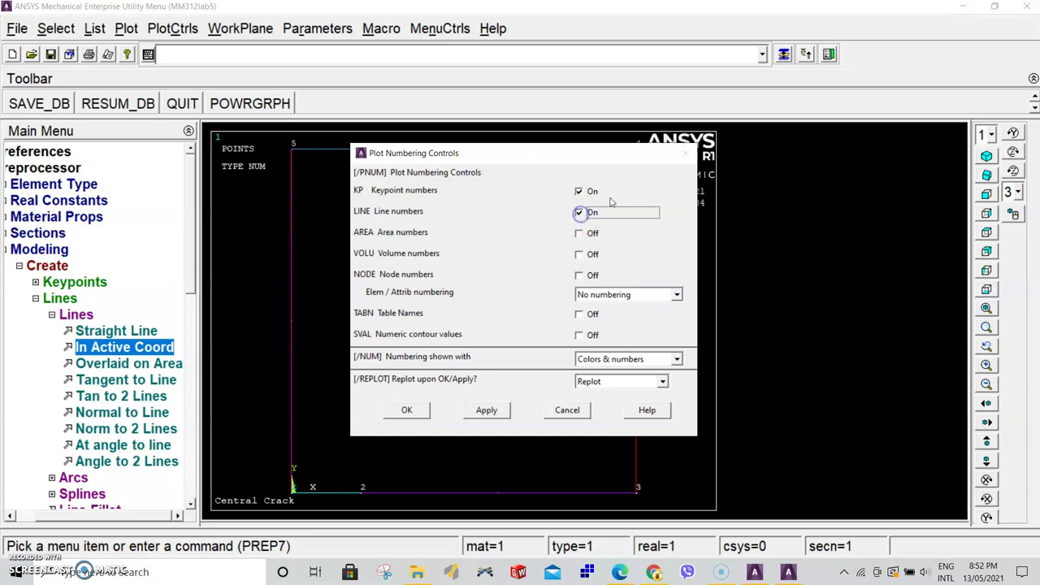
click(407, 410)
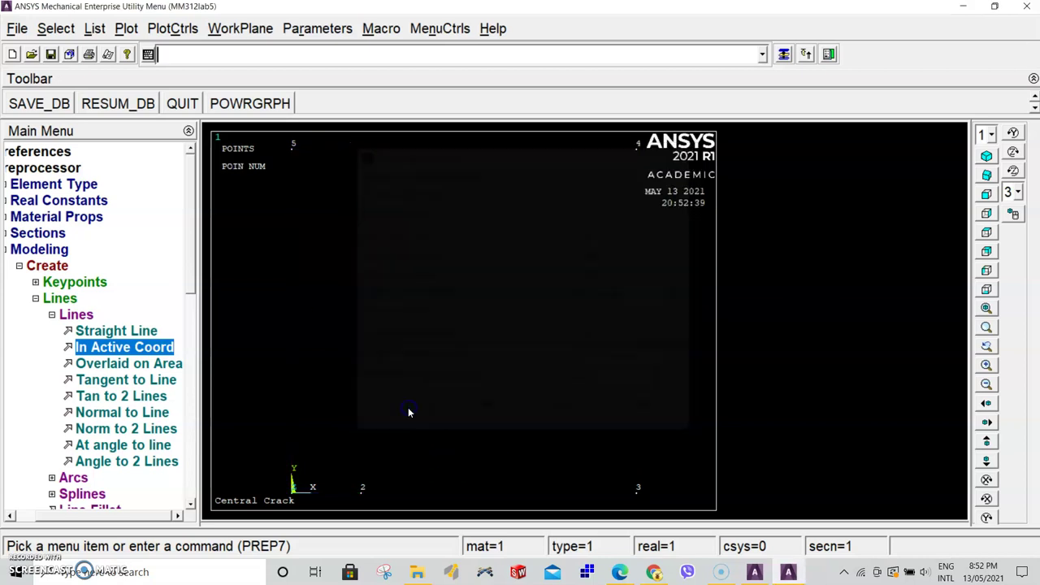
click(127, 28)
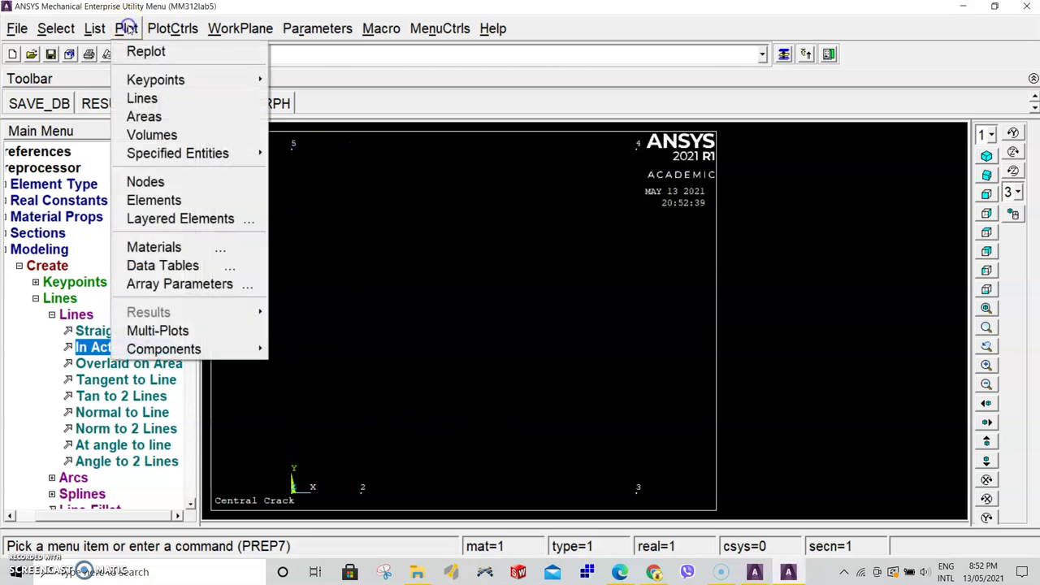
click(204, 328)
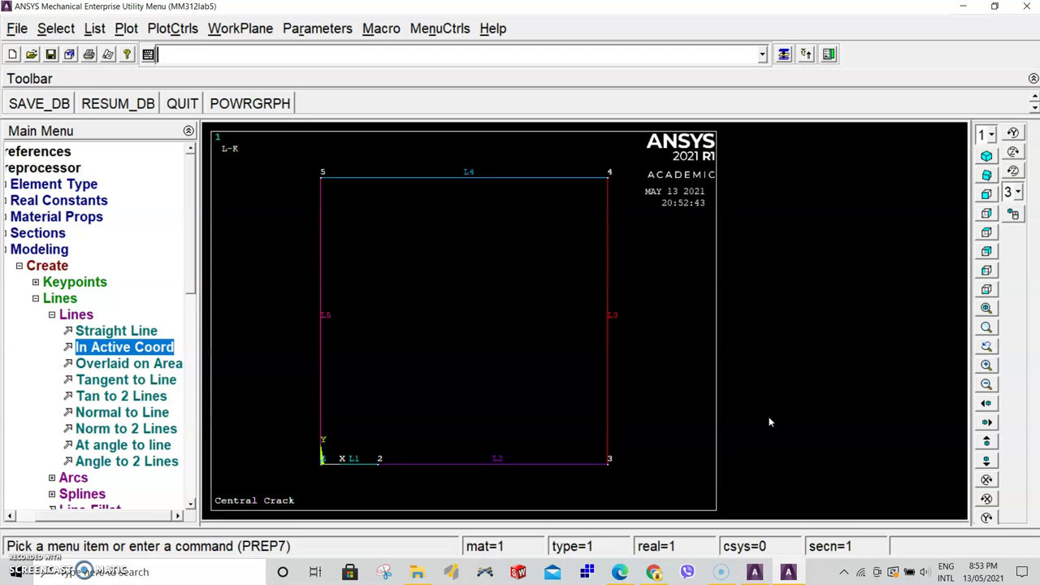
- Assign 4 element divisions to the plate's right and upper boundary lines, L3 and L4, using manual size control on picked lines
click(56, 167)
click(55, 167)
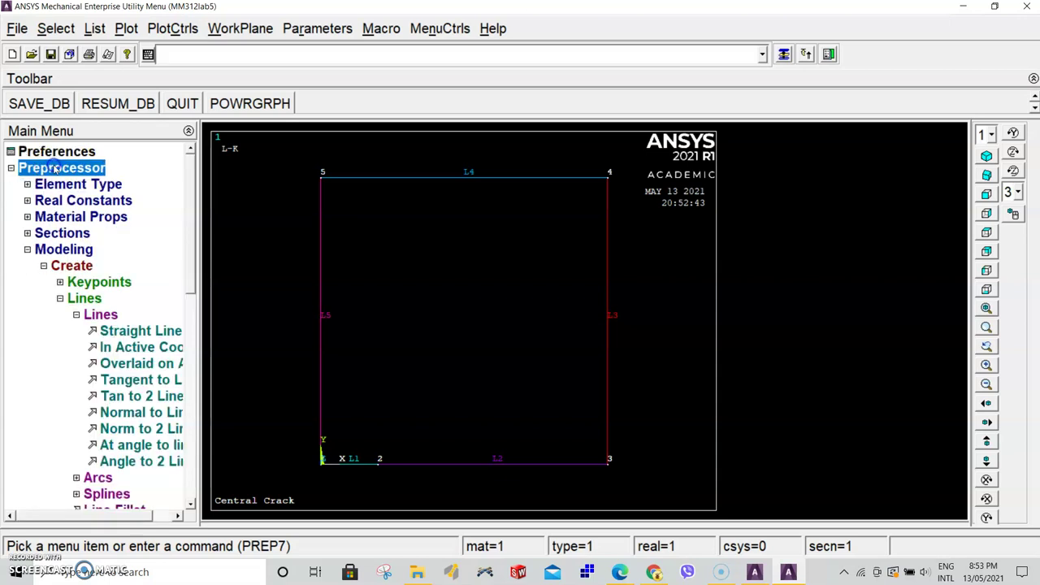
drag(188, 268, 207, 286)
click(64, 185)
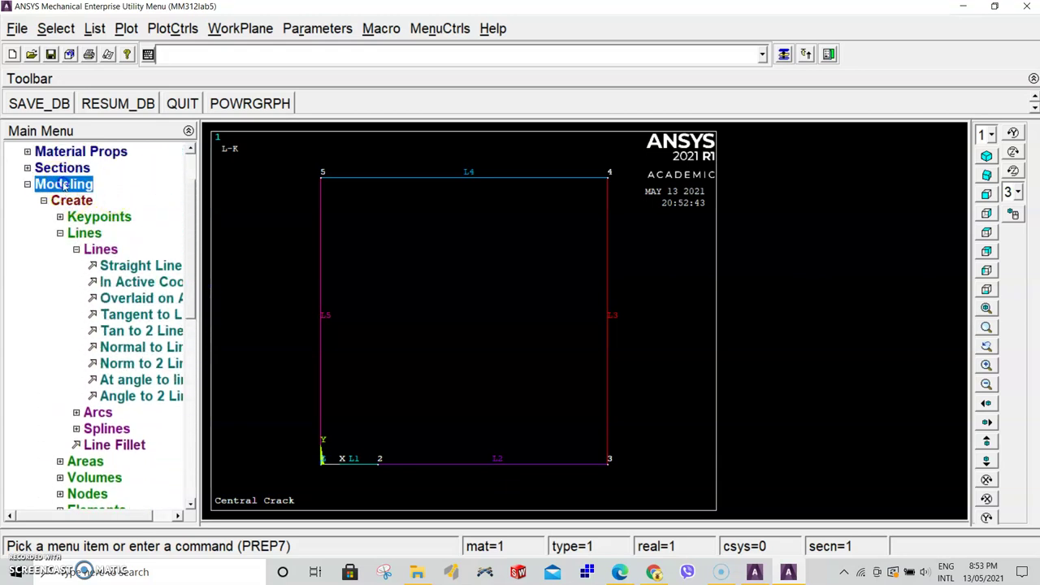
click(74, 266)
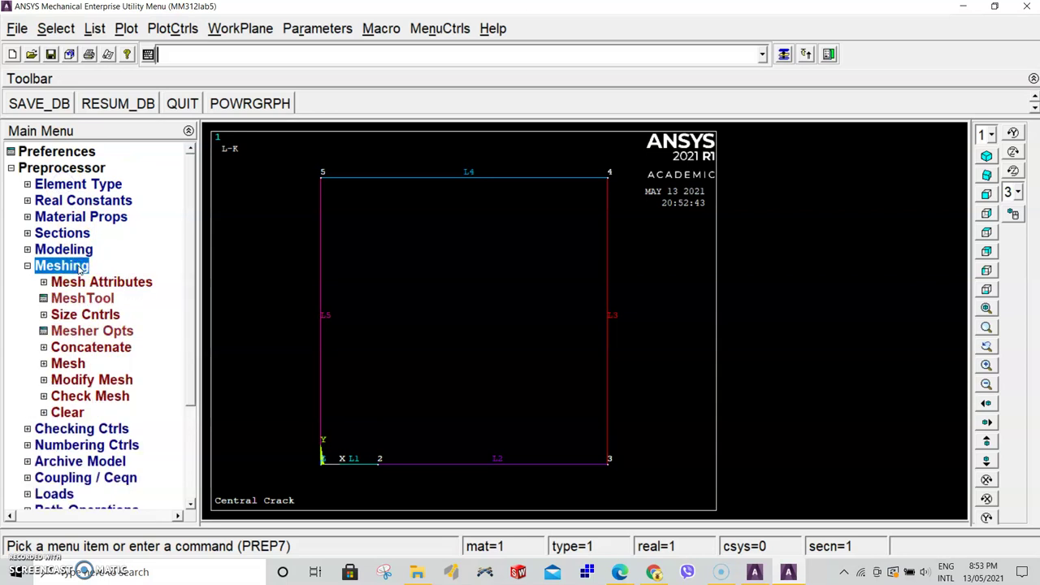
click(88, 315)
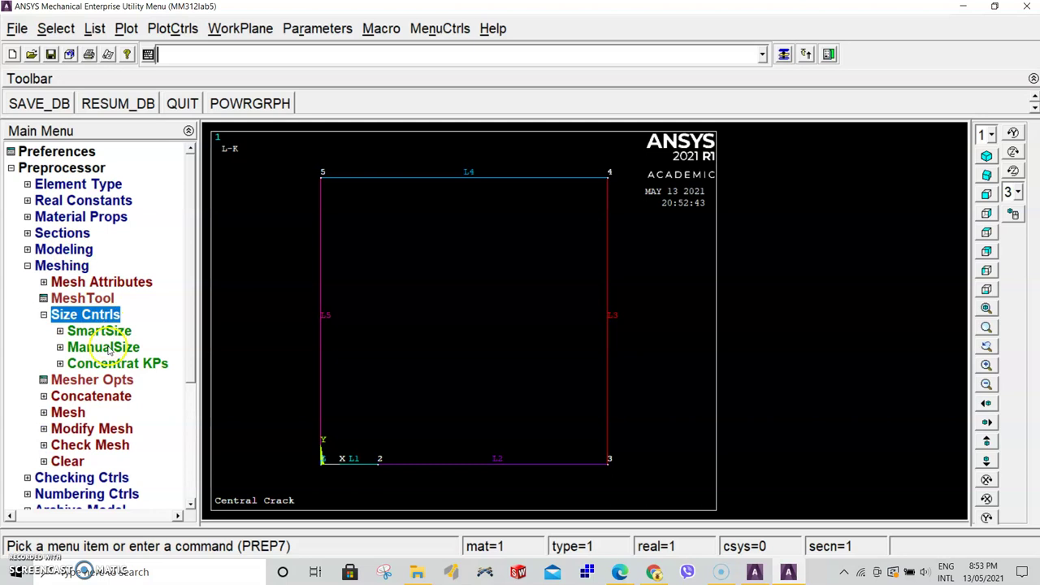
click(107, 348)
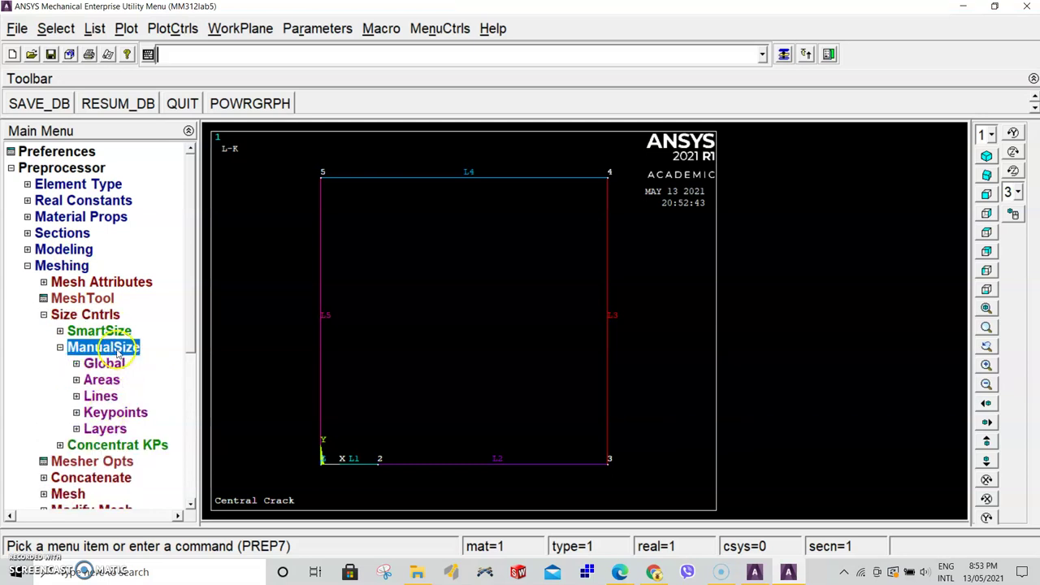
click(102, 396)
click(140, 430)
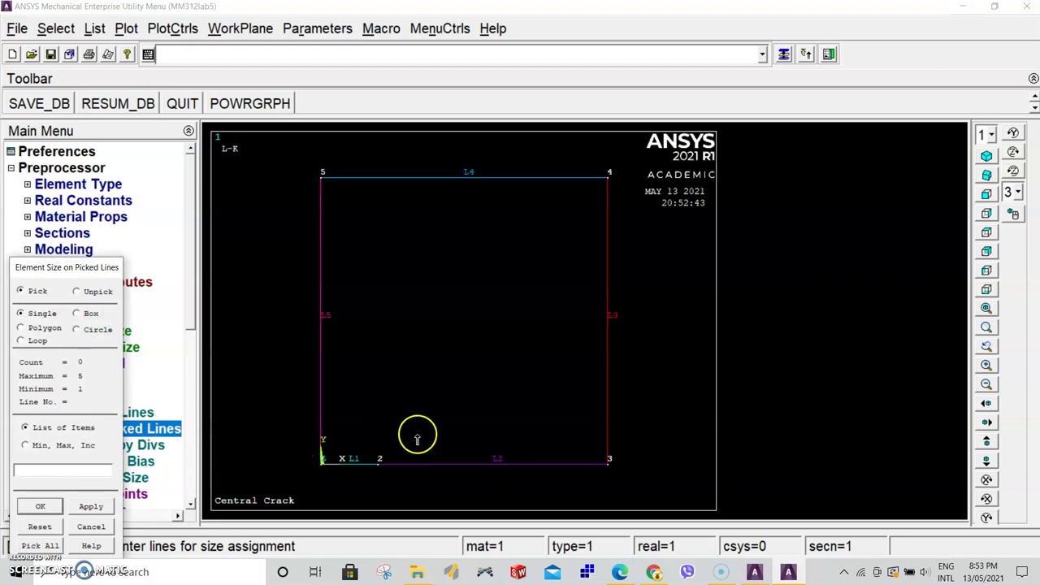
click(608, 342)
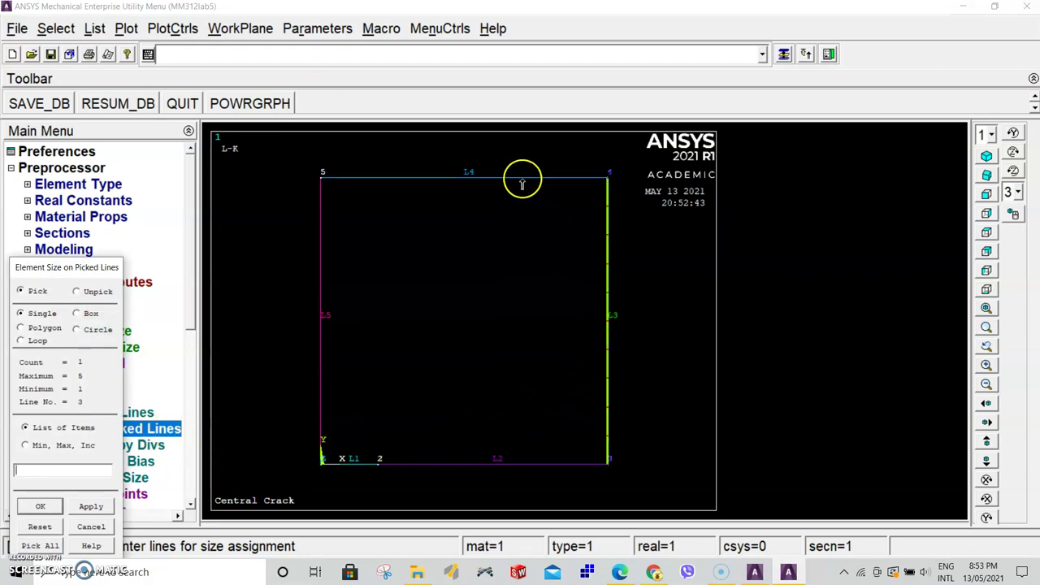
click(522, 184)
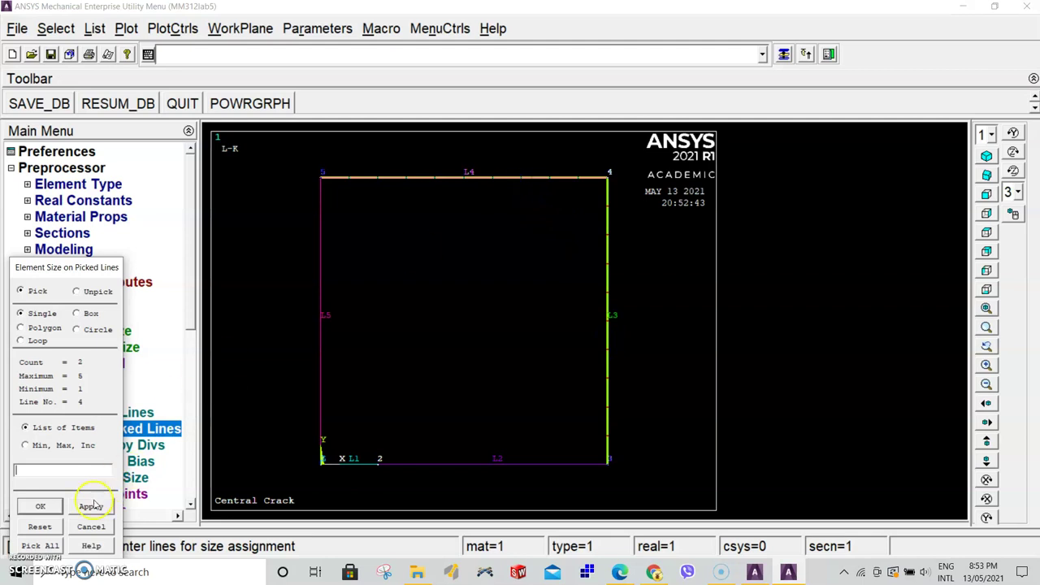
click(41, 506)
click(61, 501)
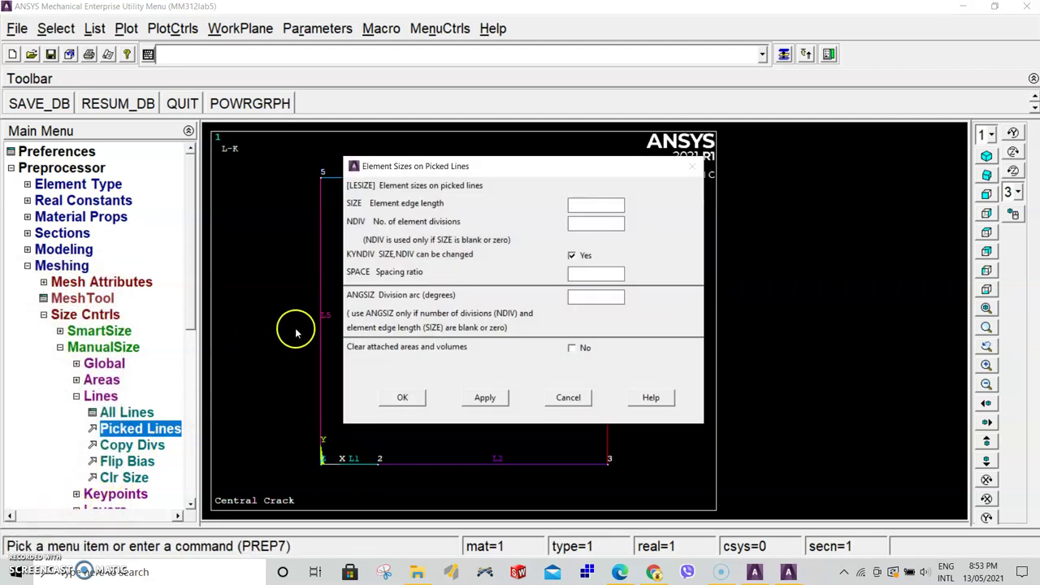
click(589, 221)
click(484, 397)
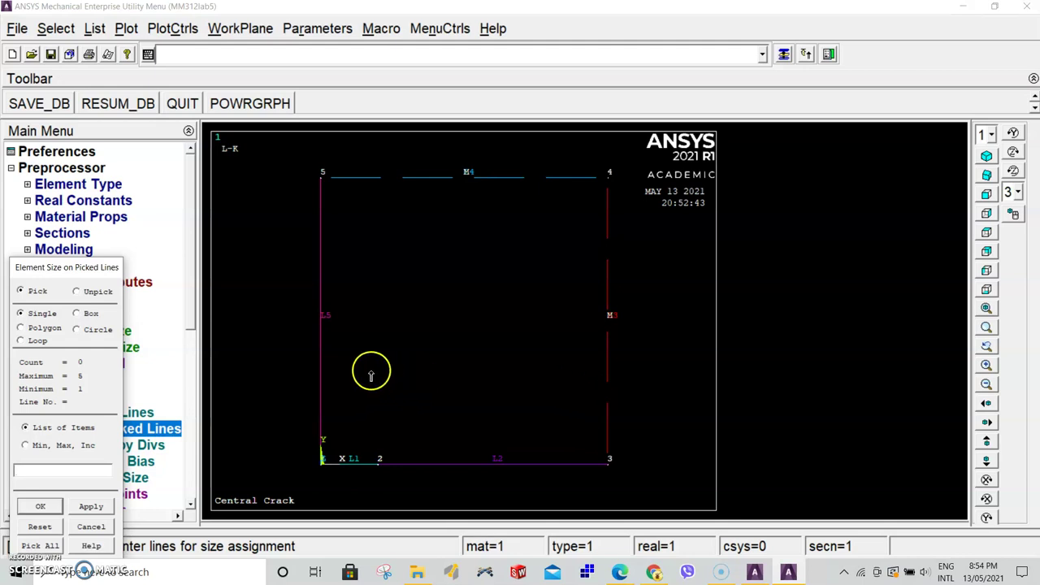
- Assign a new number of element divisions and a spacing ratio to the plate's left boundary line, L5
click(323, 351)
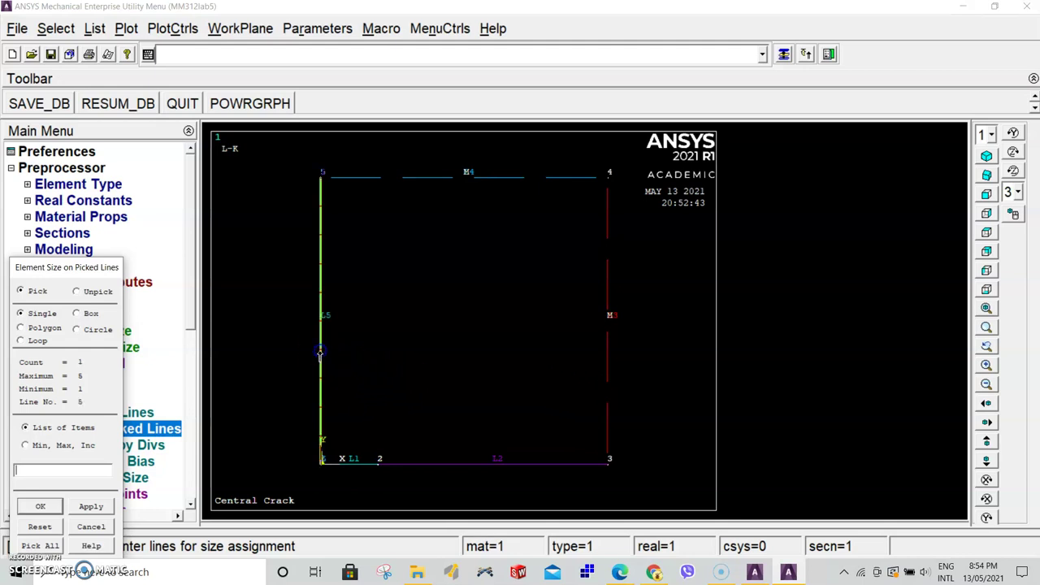
click(41, 506)
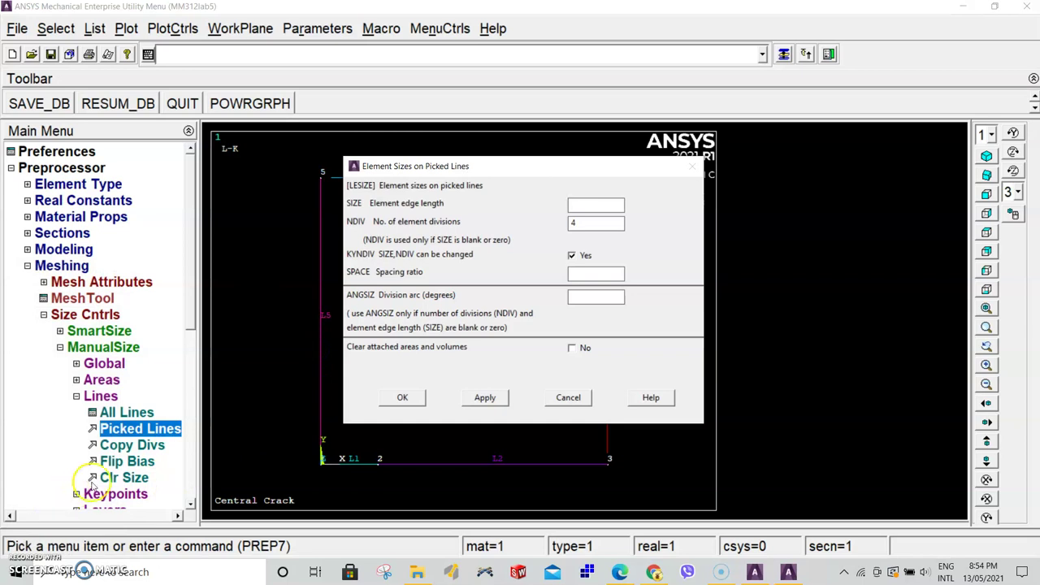
click(573, 223)
key(BackSpace)
click(578, 272)
click(403, 397)
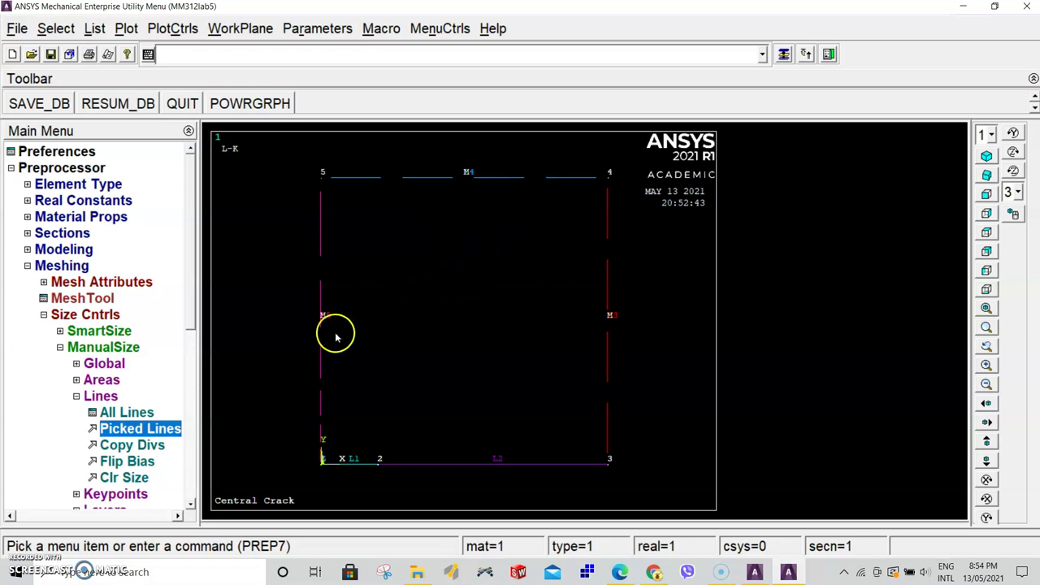
- Start creating a concentration keypoint for the mesh and choose keypoint 2 at the crack tip
drag(192, 304, 184, 354)
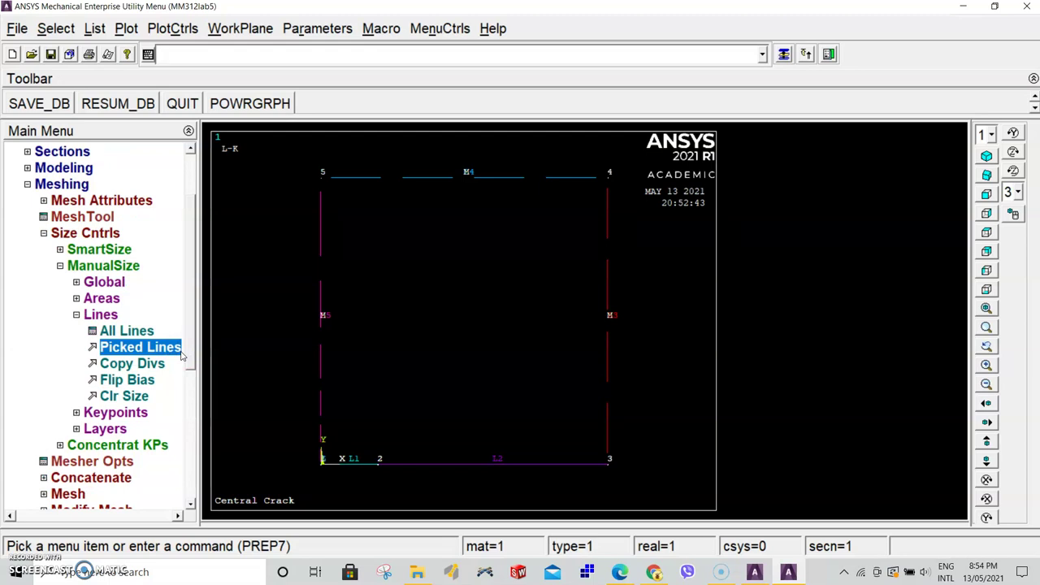
click(102, 379)
click(191, 182)
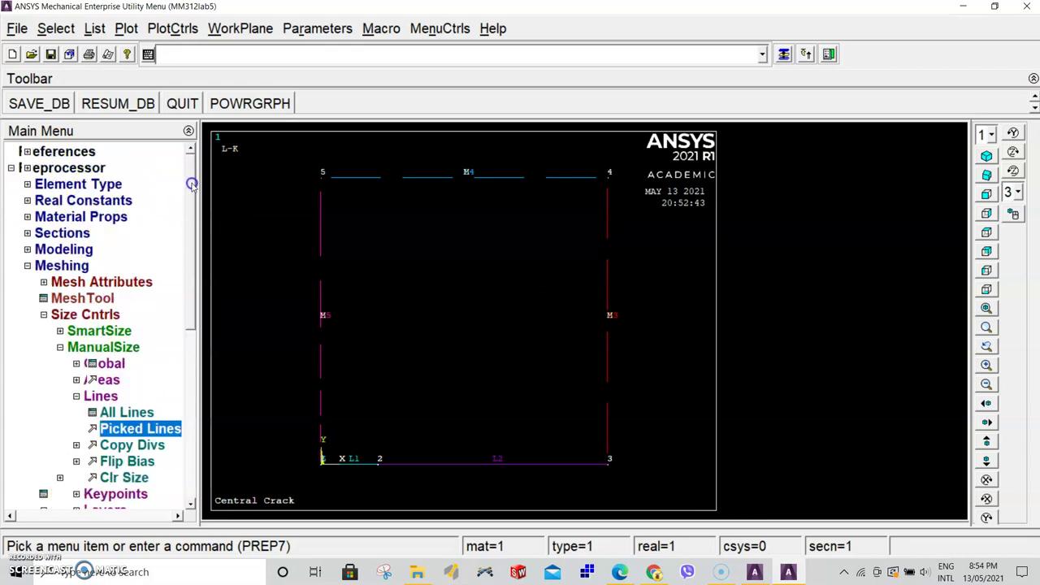
click(65, 167)
click(69, 168)
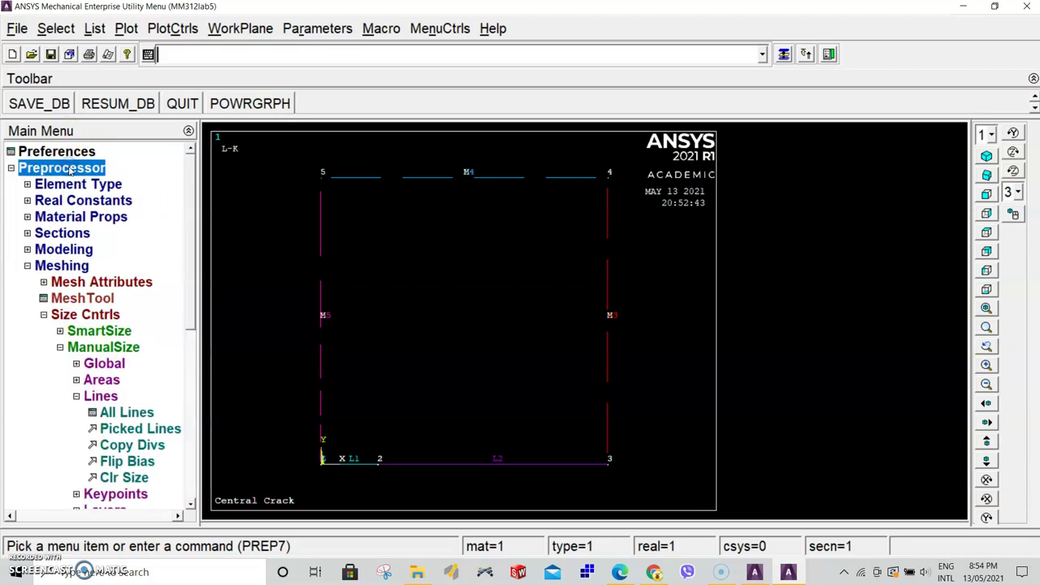
click(66, 270)
scroll(190, 279, down, 3)
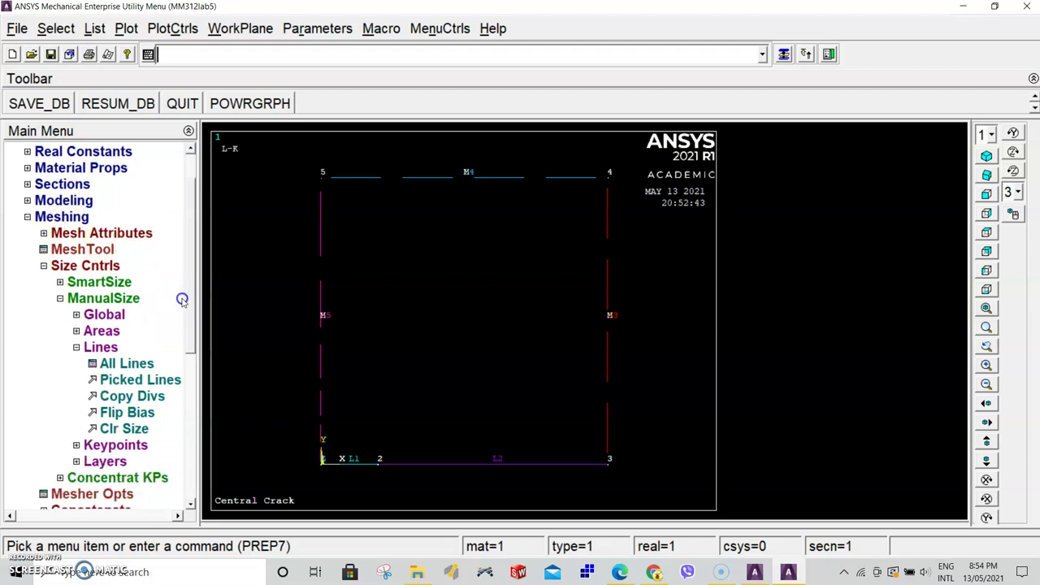
click(104, 271)
click(104, 271)
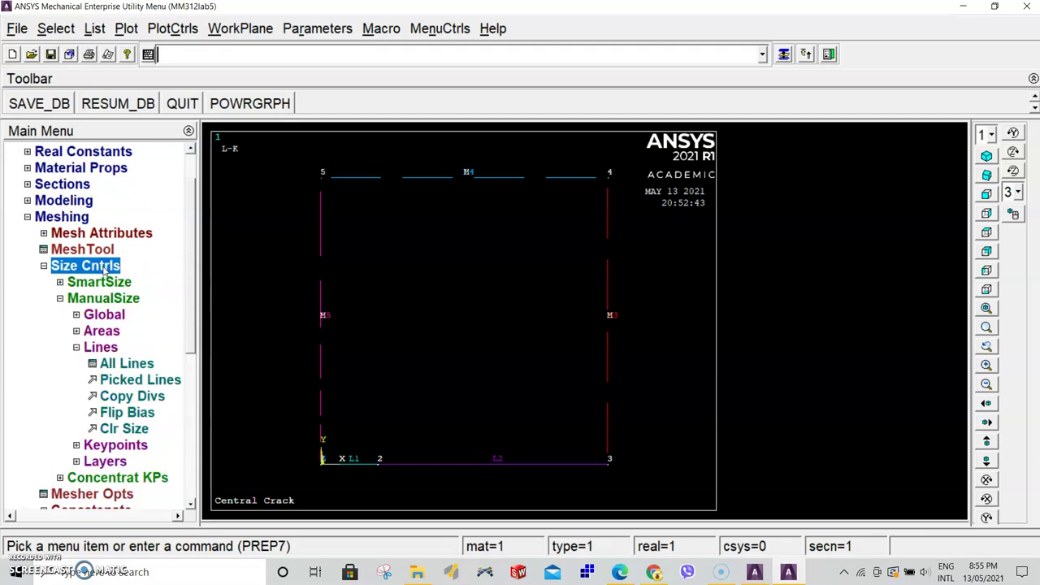
click(122, 478)
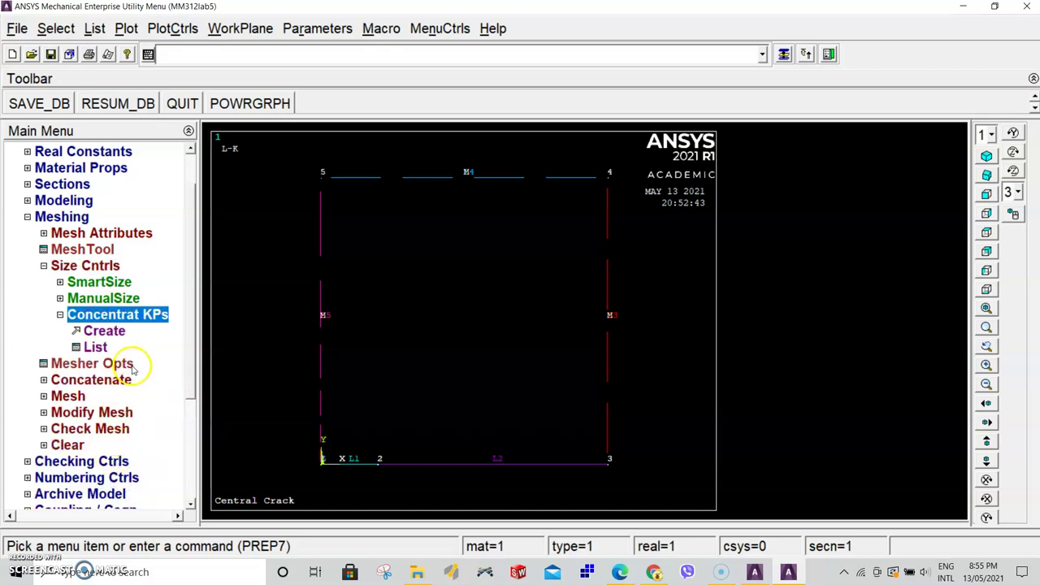
click(104, 331)
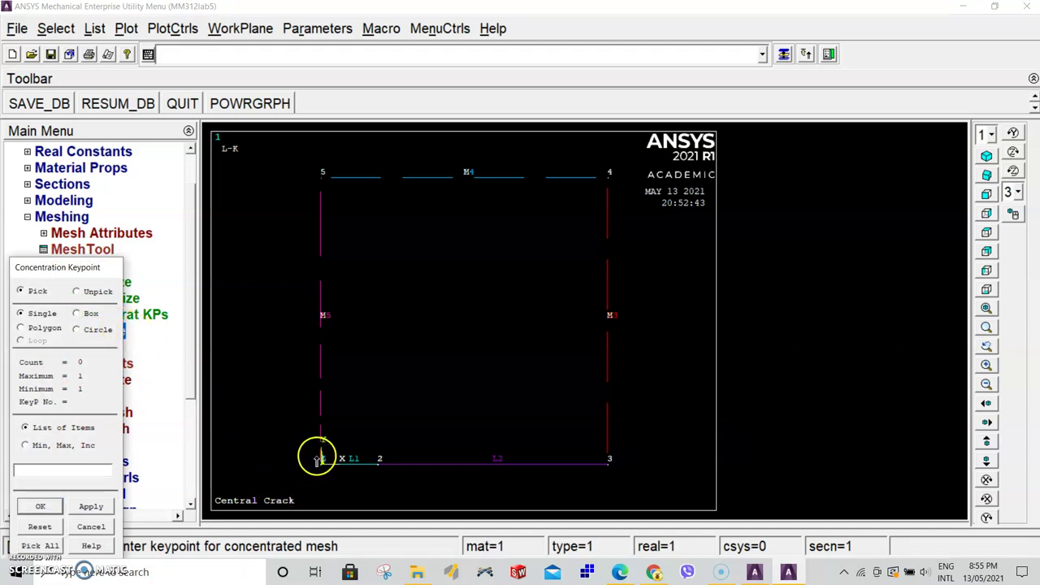
click(378, 464)
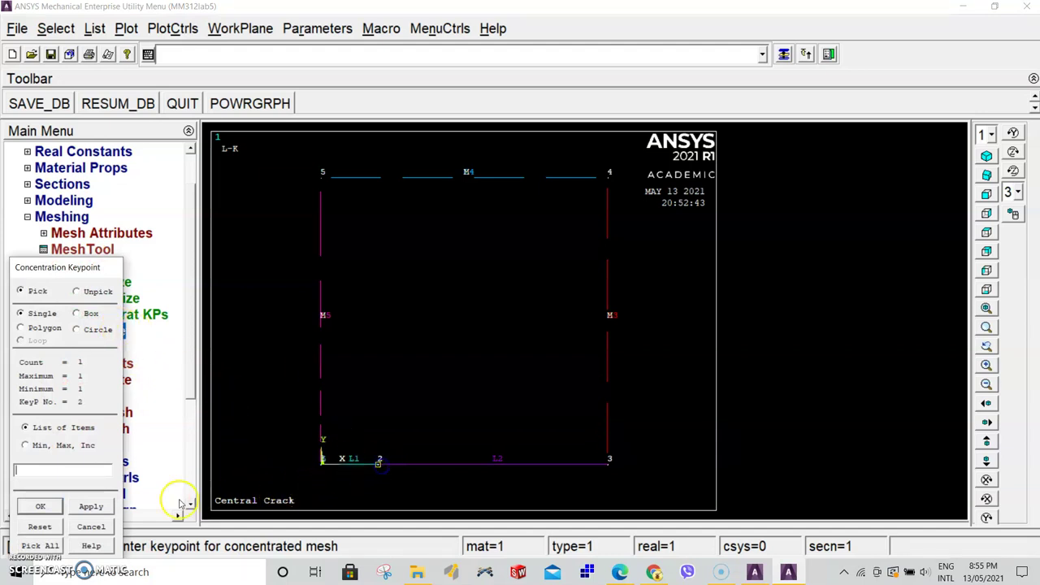
click(41, 507)
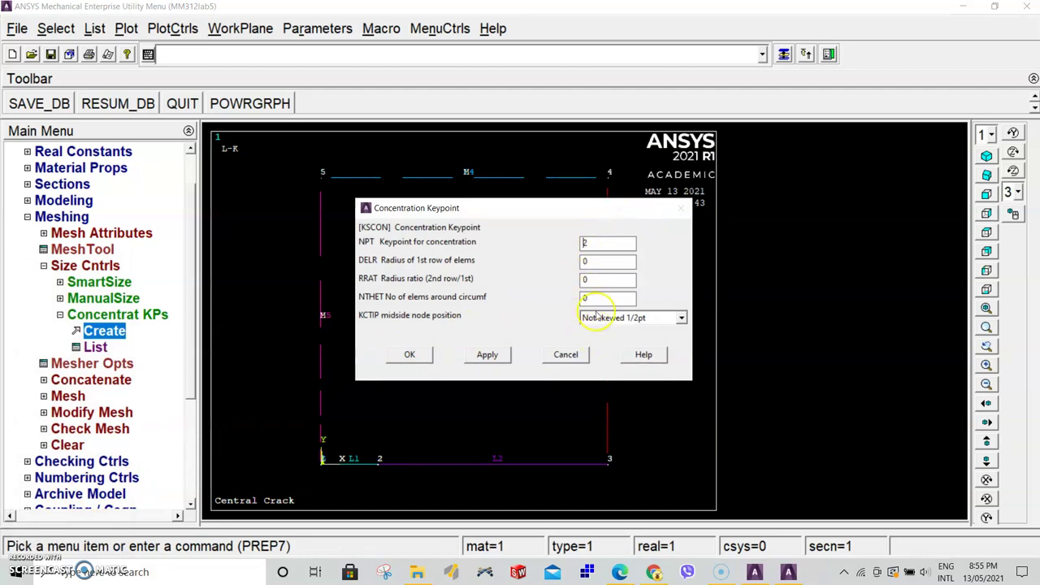
- Set the first-row element radius at keypoint 2 to 0.0025 and the midside node position to Skewed 1/4pt
click(603, 259)
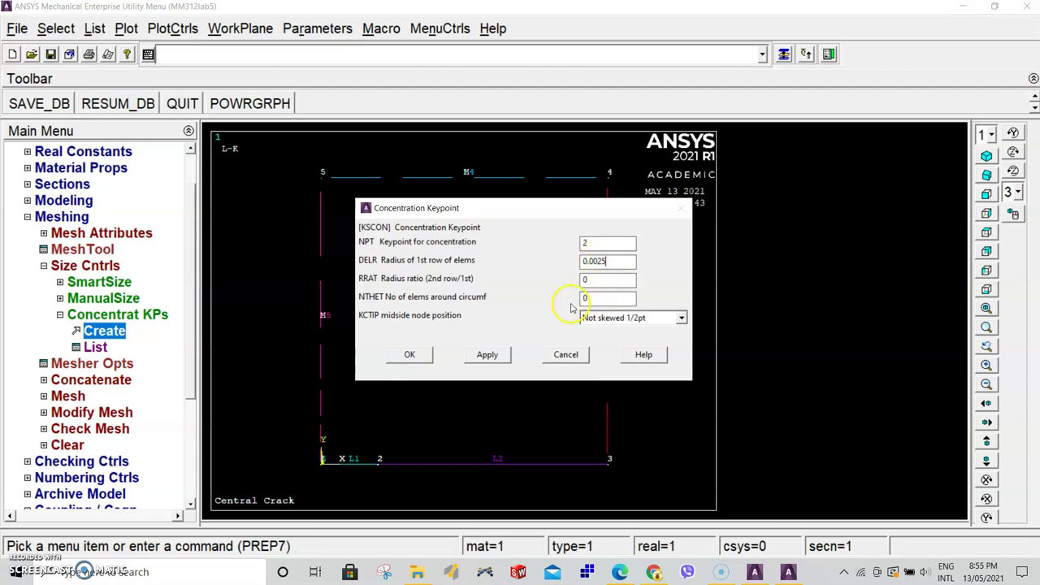
click(682, 319)
click(638, 345)
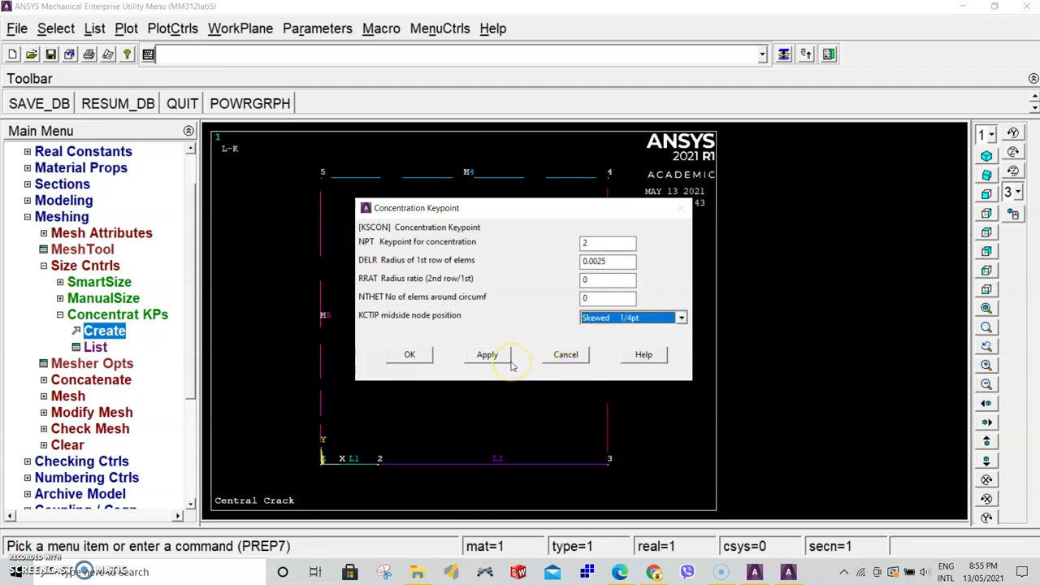
click(412, 354)
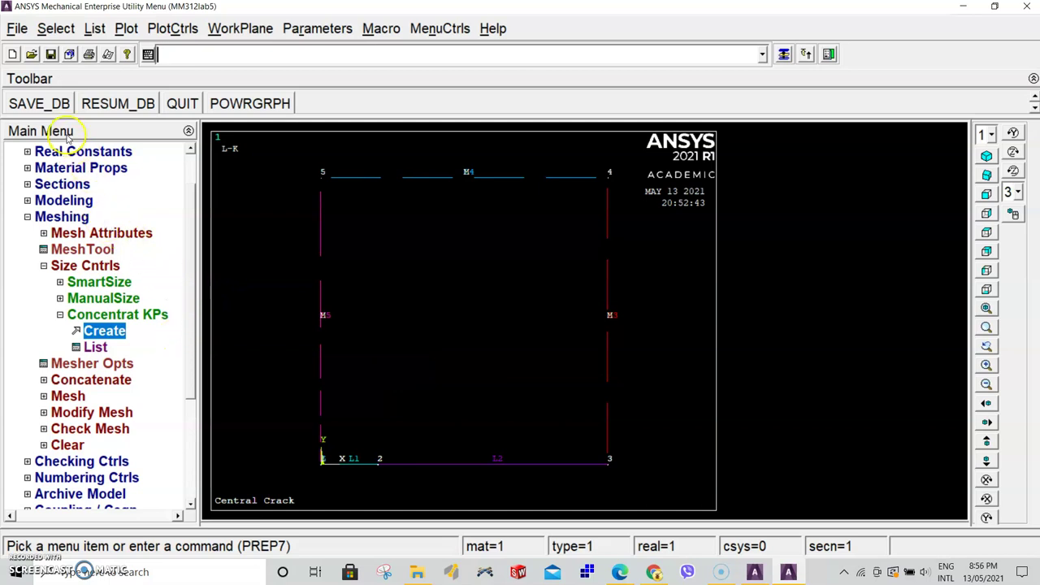
- Create the plate area from the five boundary lines L5, L4, L3, L2 and L1
click(75, 200)
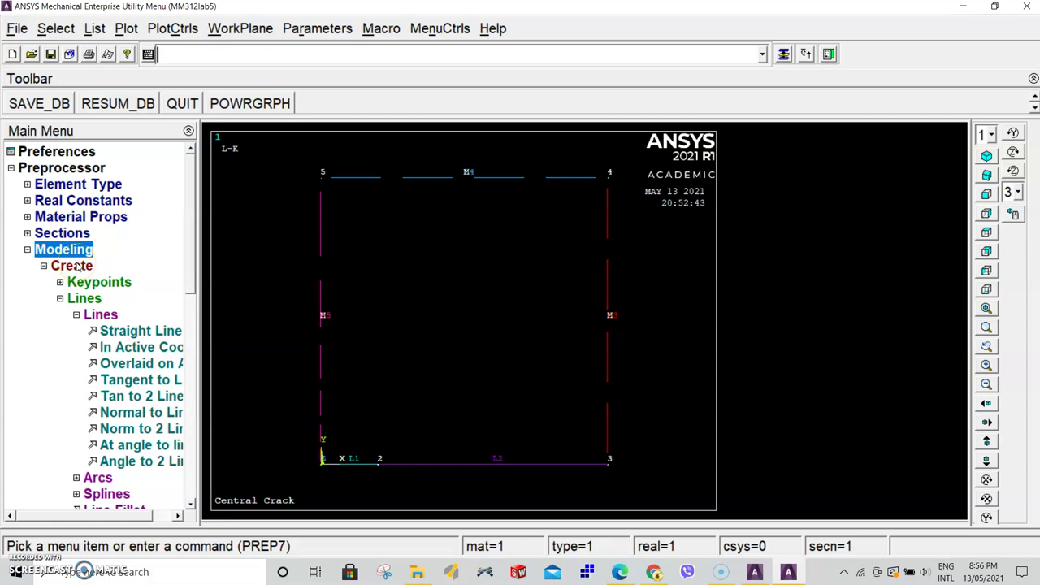
drag(191, 258, 192, 294)
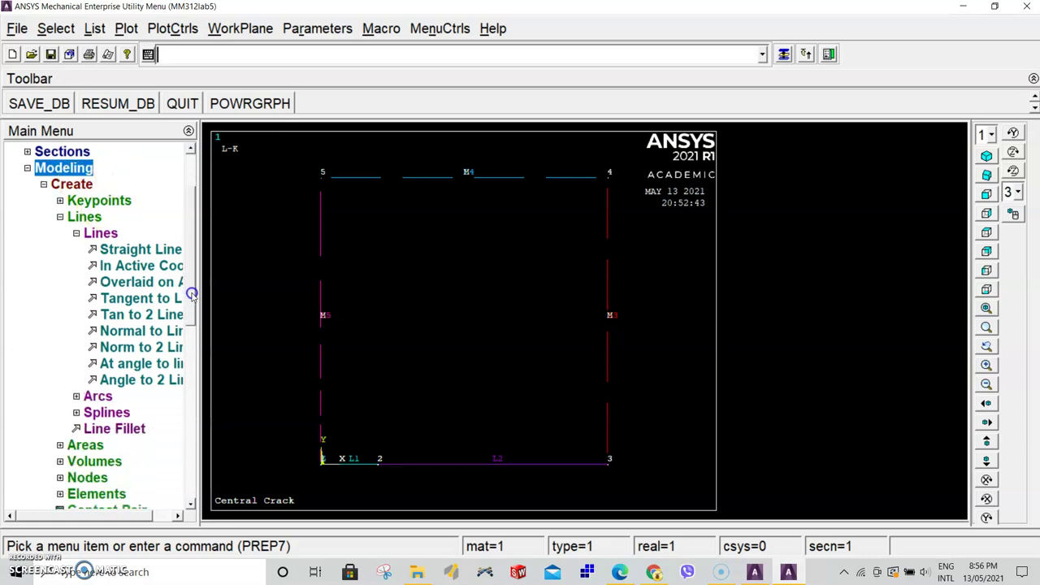
scroll(183, 325, down, 6)
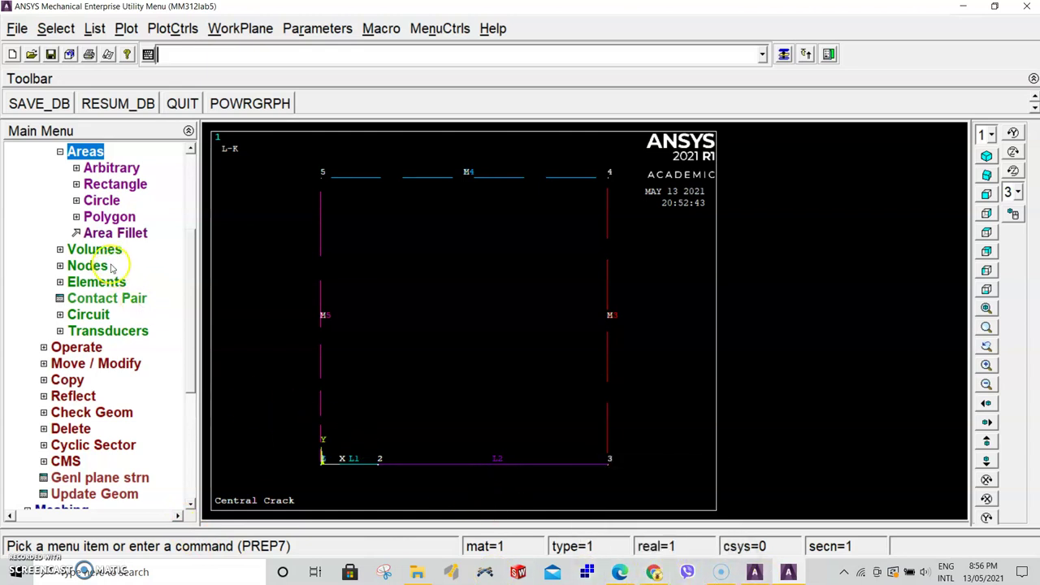
click(107, 169)
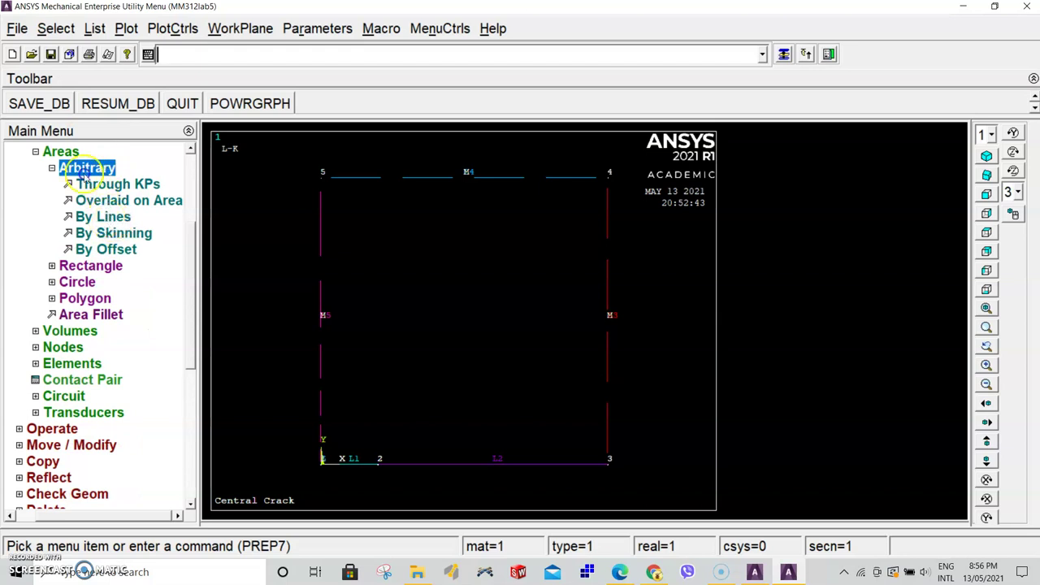
click(106, 217)
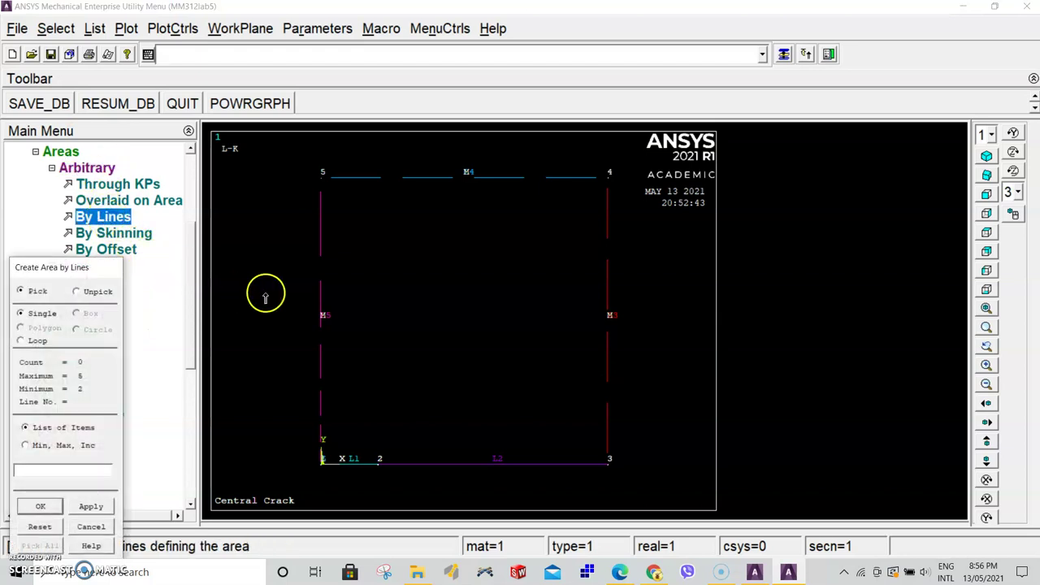
click(321, 290)
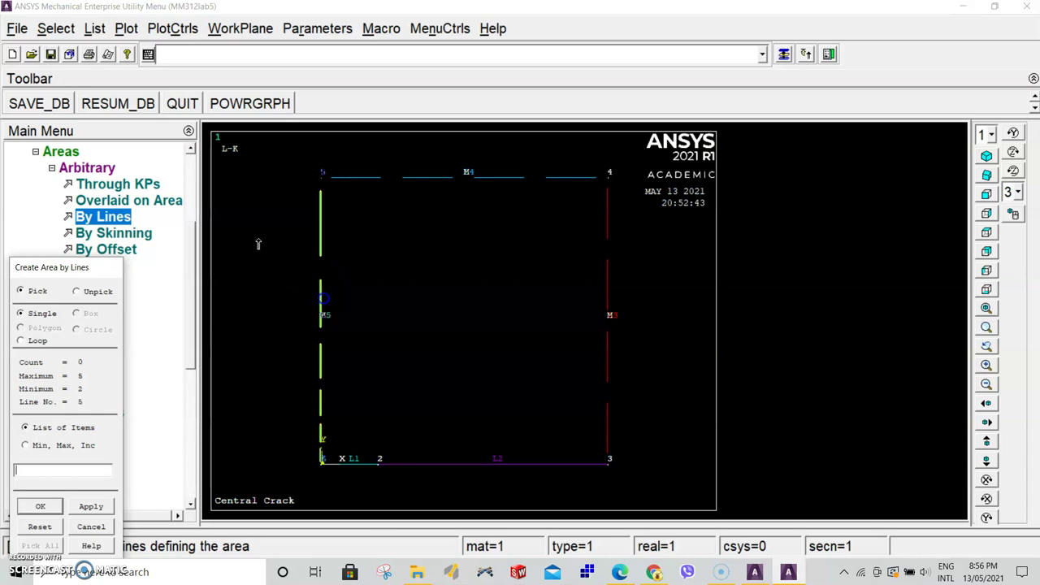
click(434, 176)
click(608, 288)
click(557, 443)
click(344, 457)
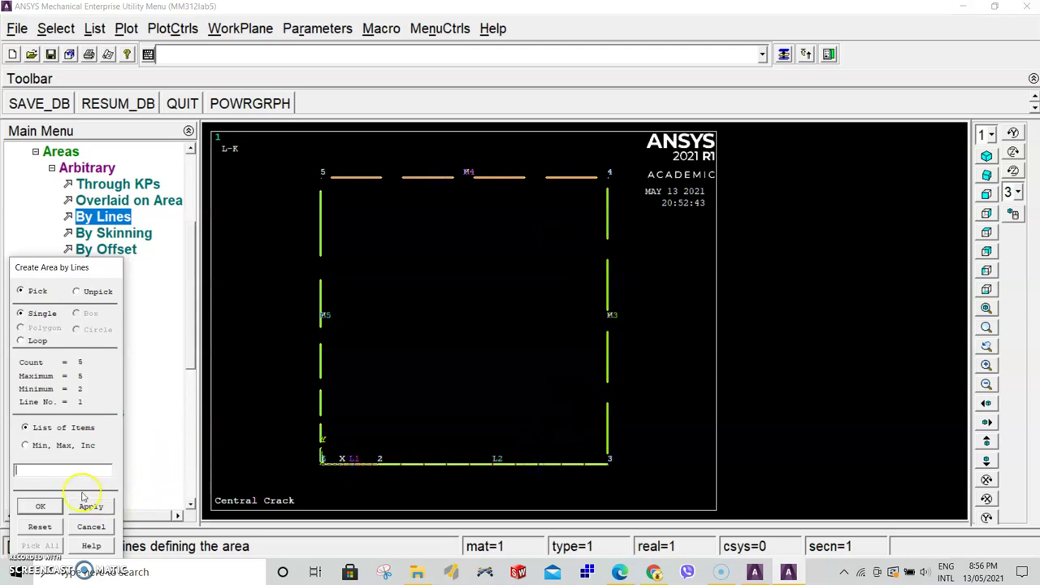
click(41, 506)
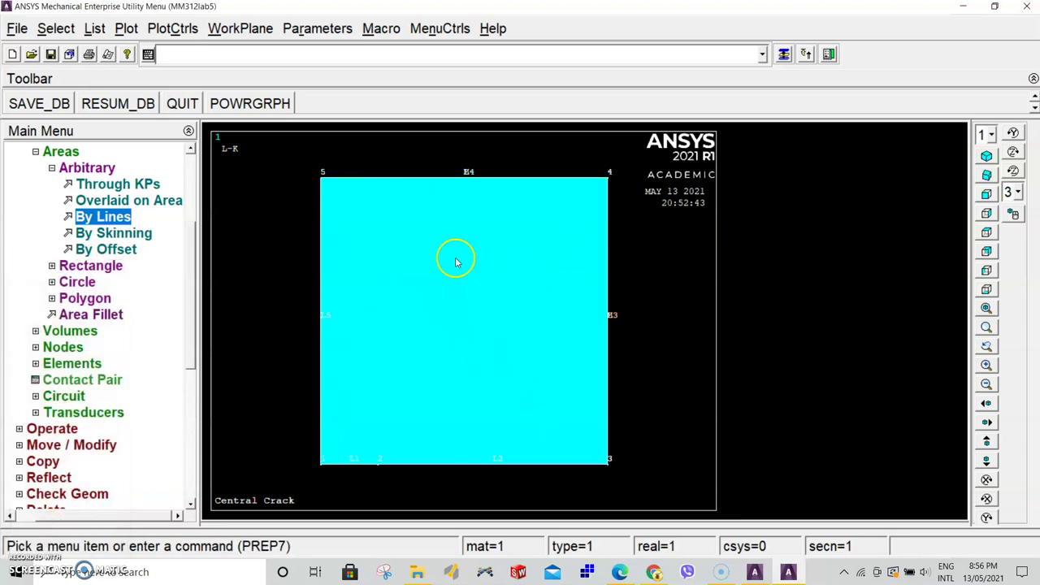
- Save the database as CentralCrack.db on the desktop, overwriting the existing file
click(786, 573)
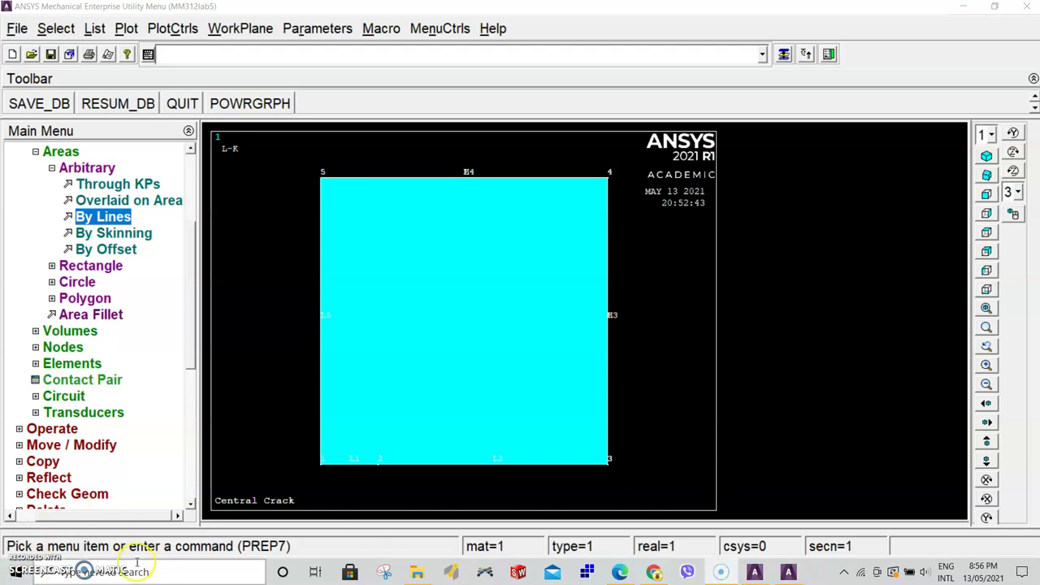
click(719, 567)
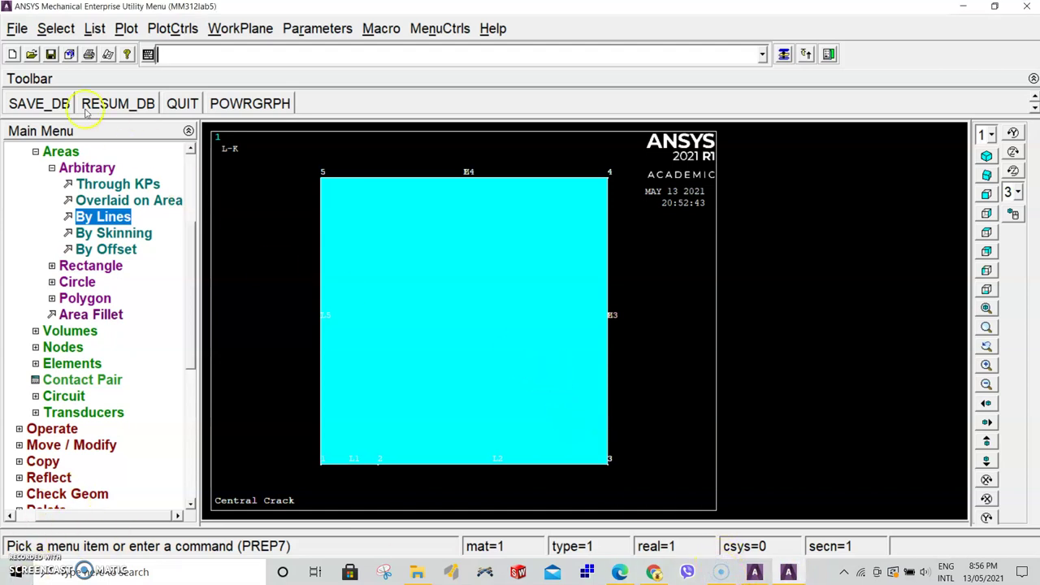
click(17, 30)
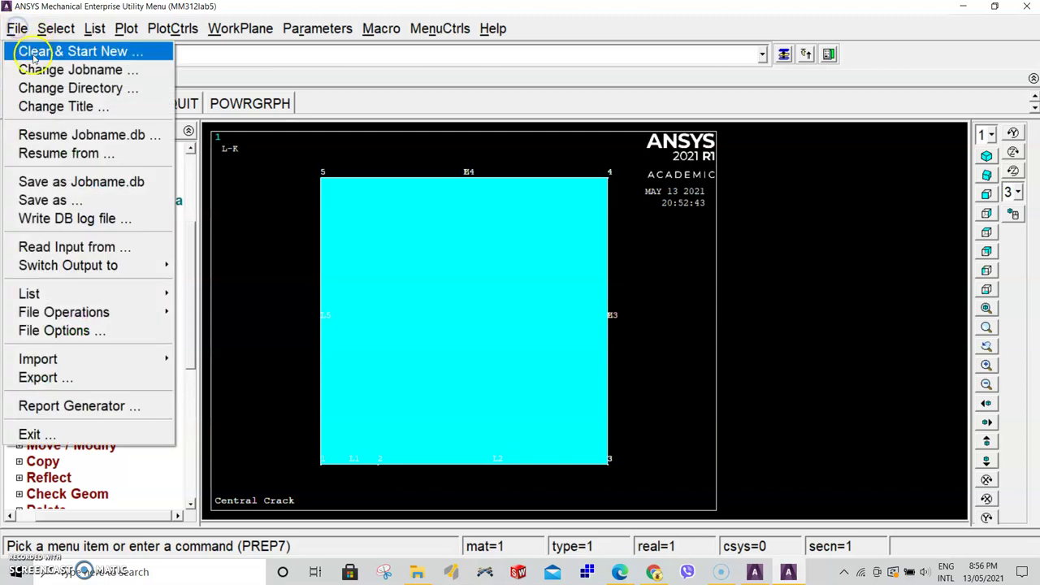
click(65, 201)
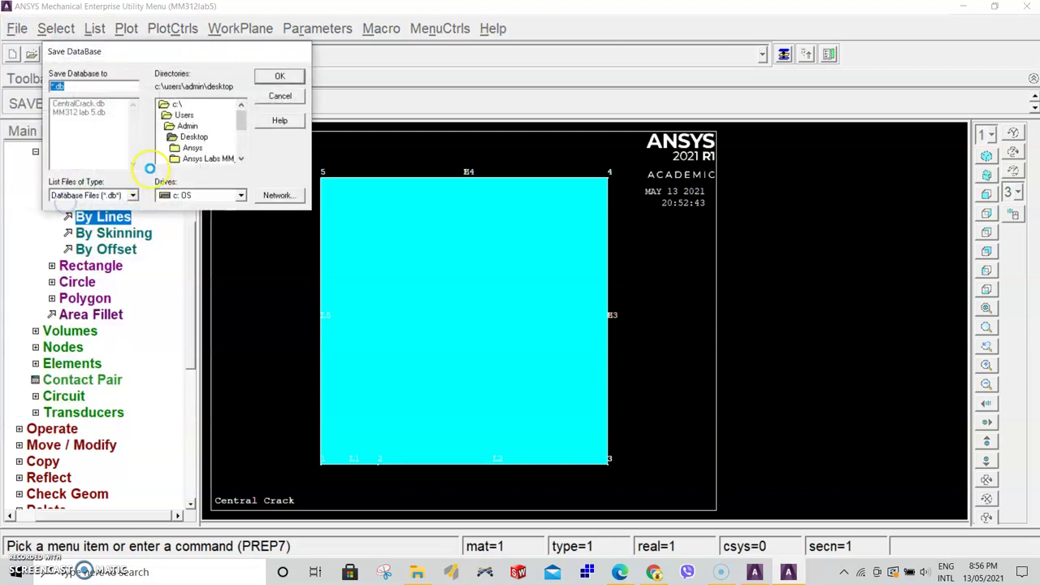
click(73, 104)
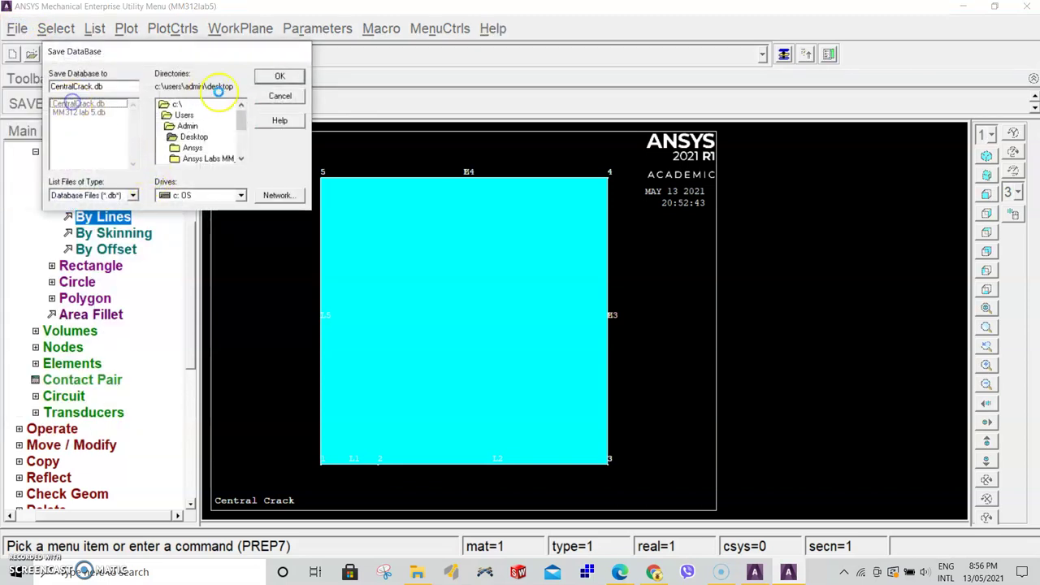
click(279, 76)
click(559, 286)
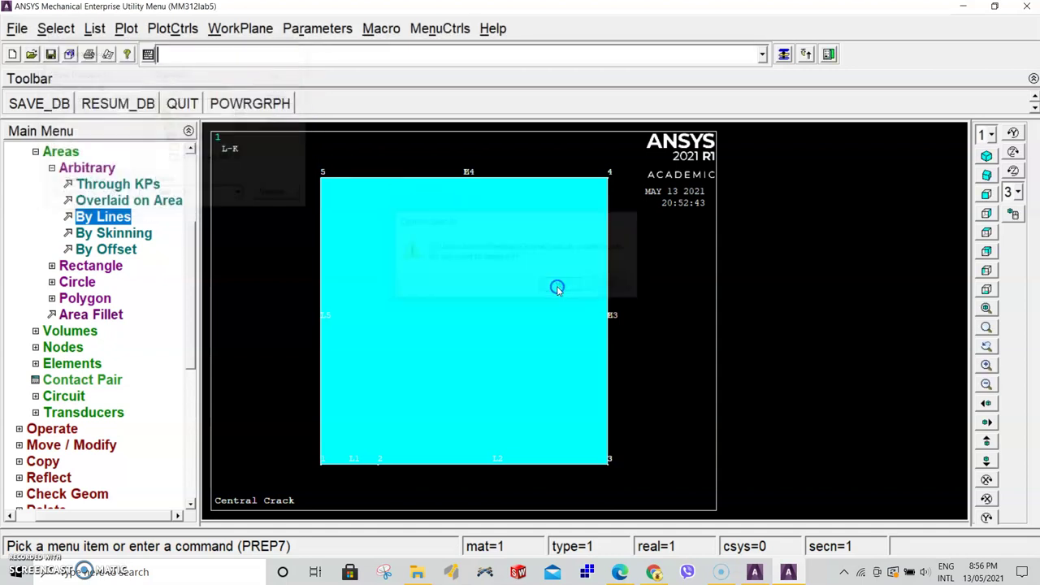